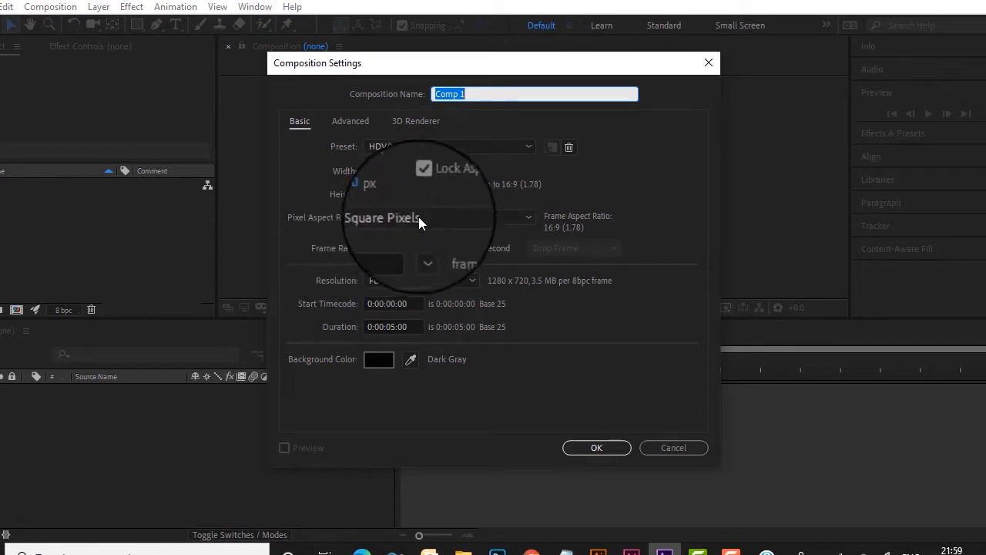
Step: Try the HDV/HDTV 720 29.97, HDV/HDTV 720 25, HDV 1080 29.97 and HDV 1080 25 presets for the new composition
{"action": "left_click", "coordinate": [446, 145]}
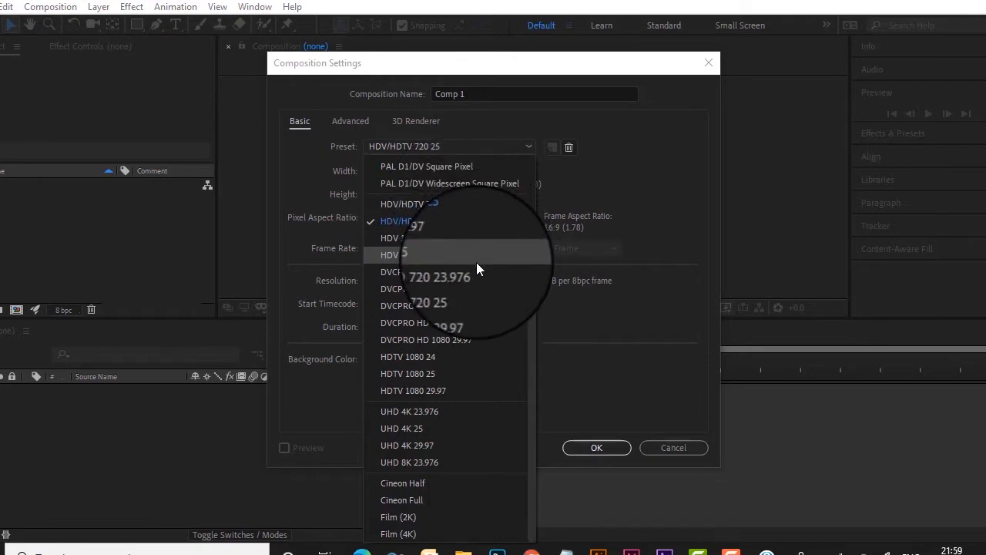
{"action": "left_click", "coordinate": [477, 203]}
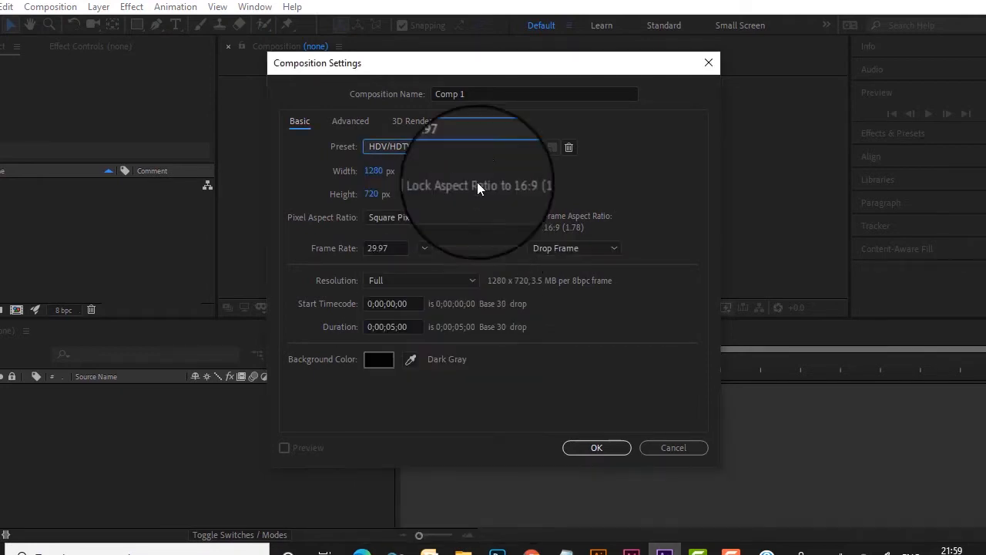
{"action": "left_click", "coordinate": [488, 151]}
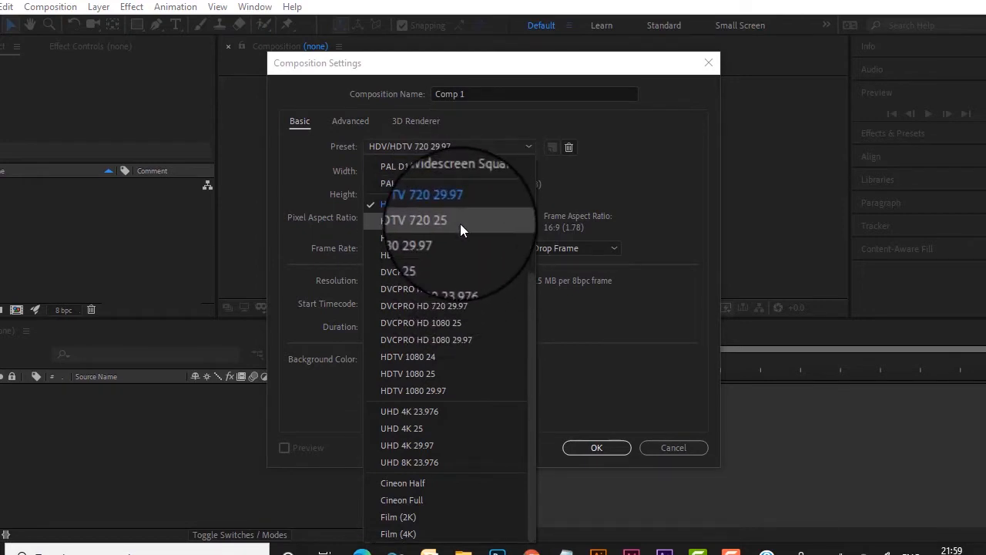
{"action": "left_click", "coordinate": [460, 224]}
{"action": "left_click", "coordinate": [466, 148]}
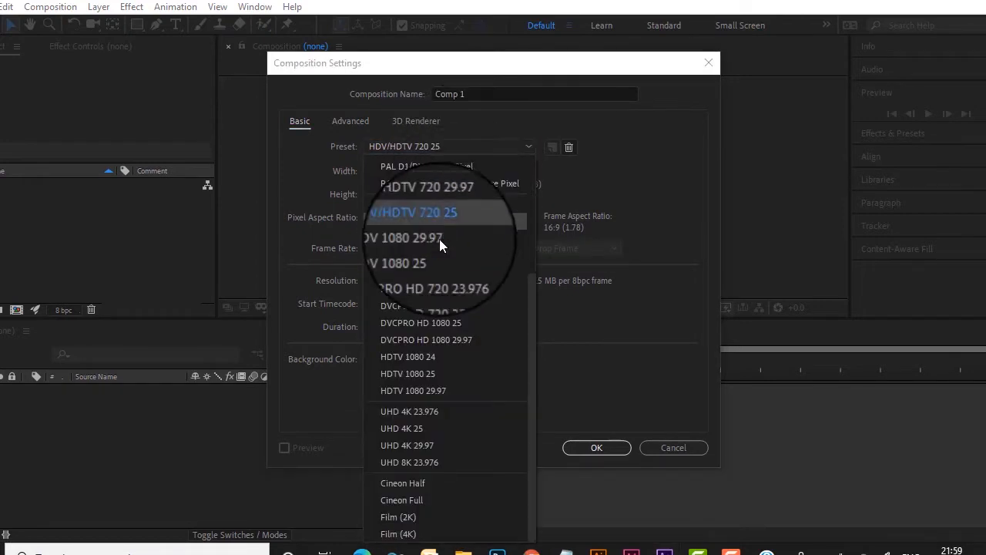
{"action": "left_click", "coordinate": [433, 240]}
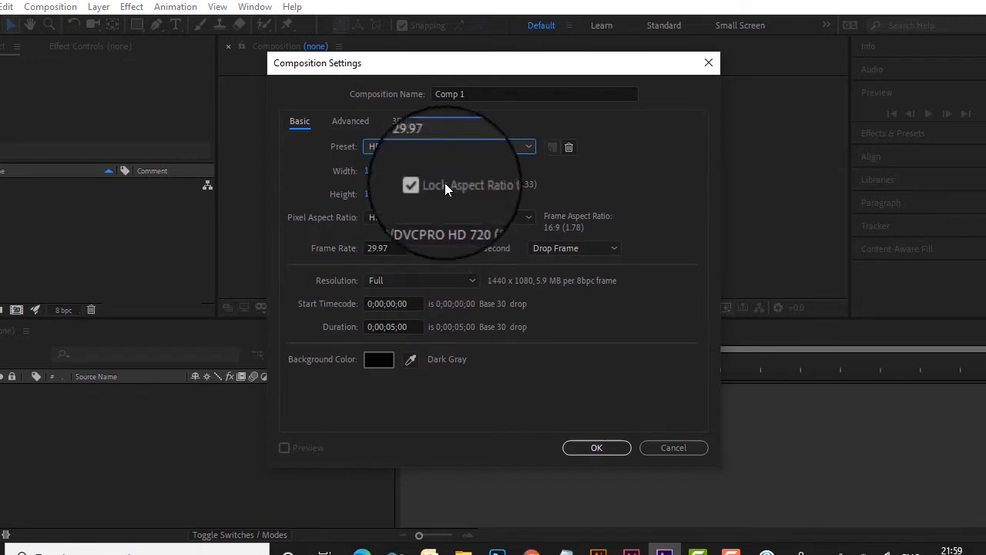
{"action": "left_click", "coordinate": [466, 148]}
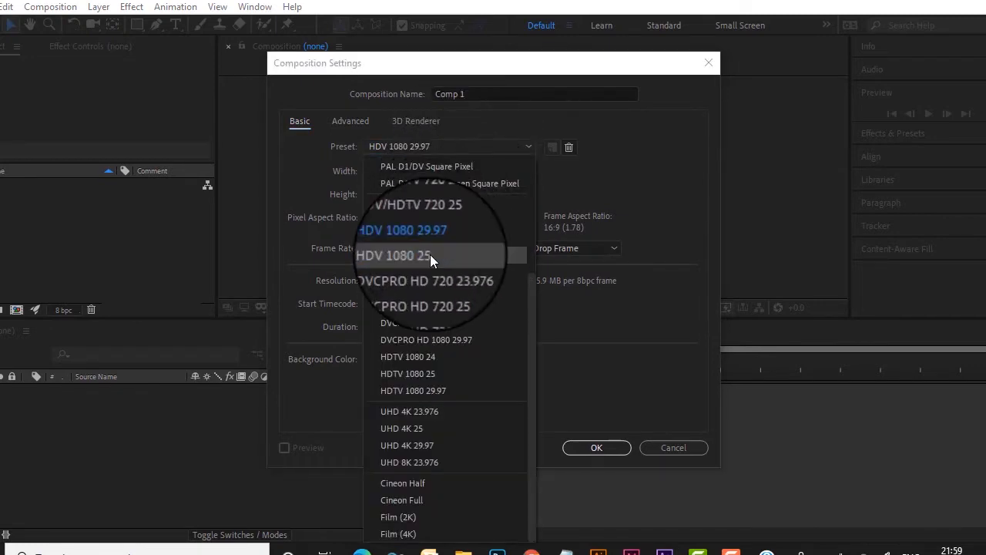
{"action": "left_click", "coordinate": [430, 255]}
Step: Create the composition with the HDTV 1080 24 preset and a frame rate of 30 frames per second
{"action": "left_click", "coordinate": [470, 146]}
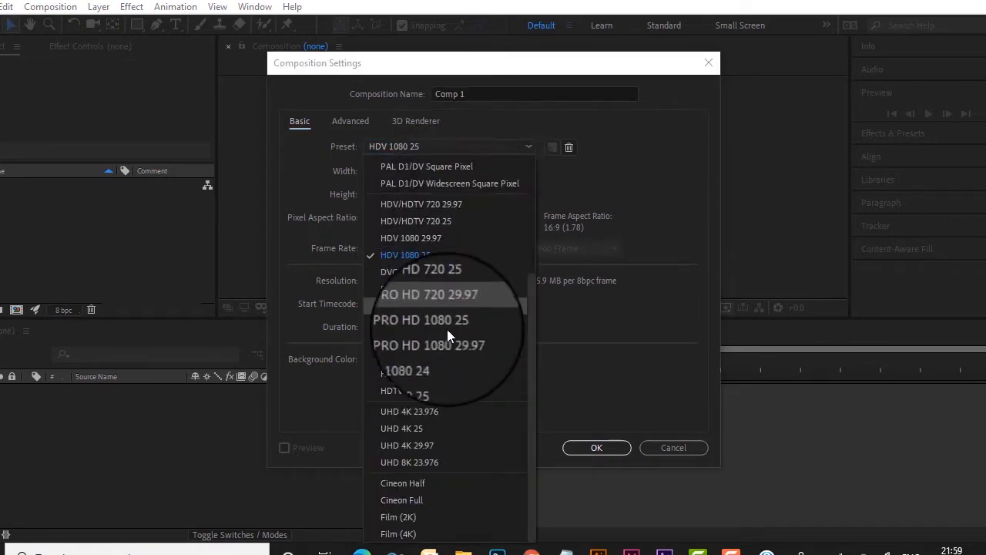
{"action": "left_click", "coordinate": [442, 356]}
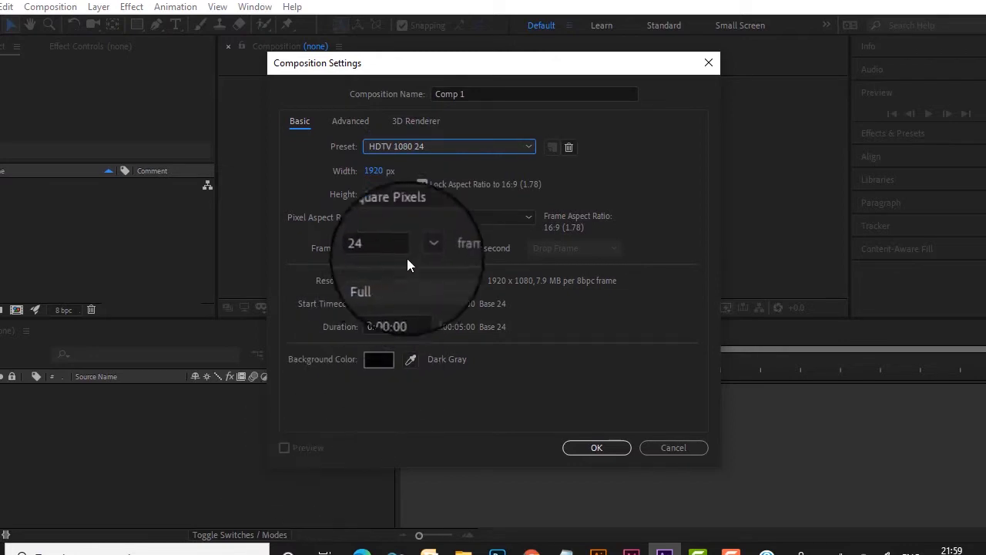
{"action": "left_click", "coordinate": [374, 248]}
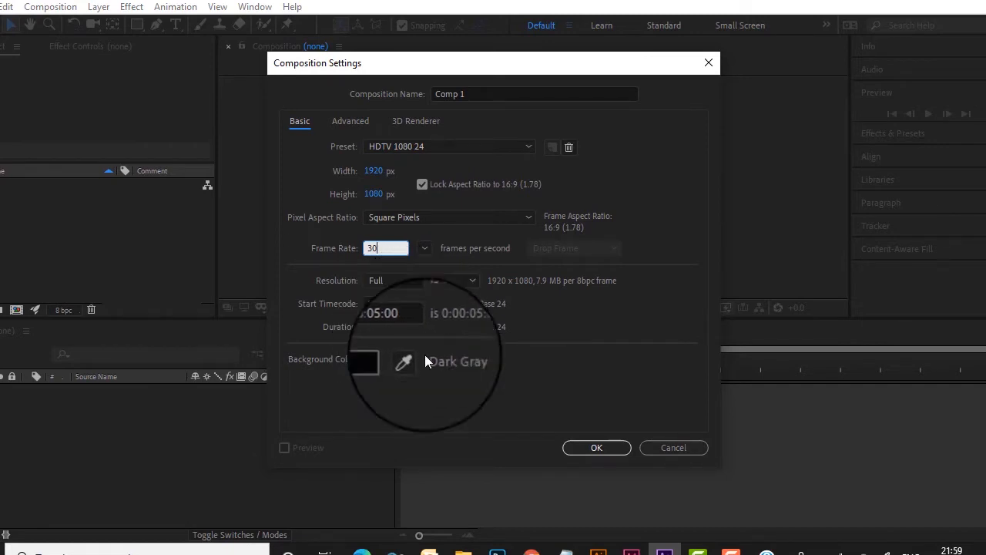
{"action": "left_click", "coordinate": [596, 449]}
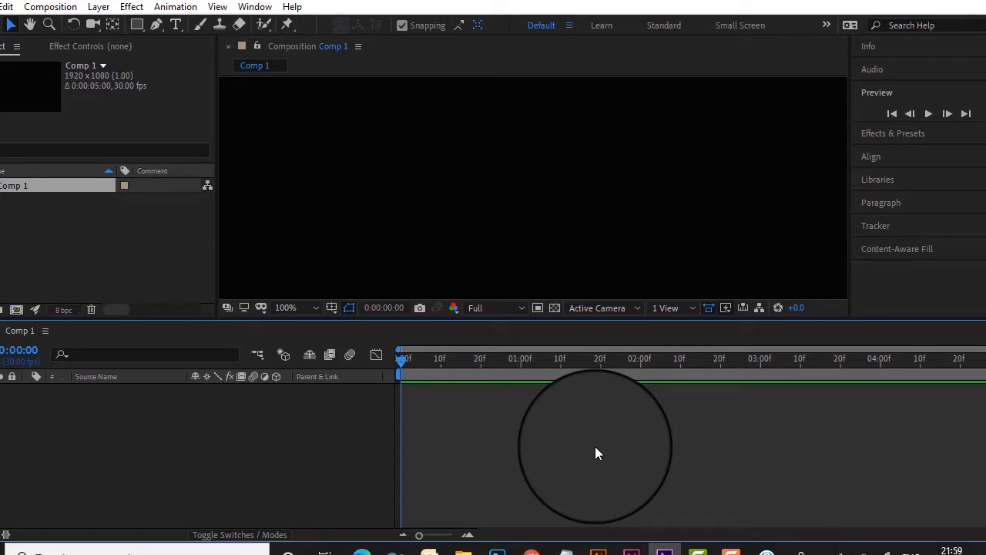
Step: Import Wine Glass.ai as a composition with footage dimensions set to Layer Size
{"action": "left_click", "coordinate": [9, 8]}
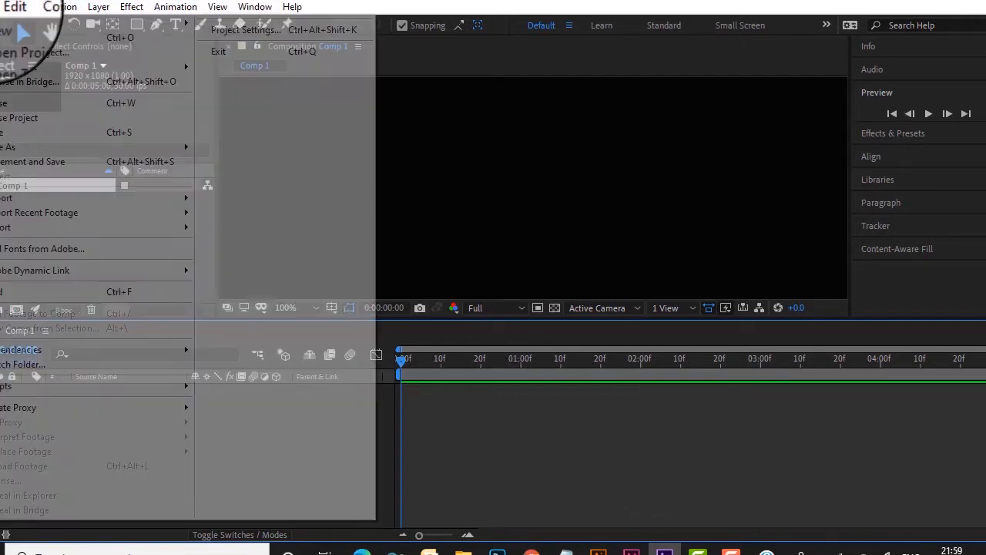
{"action": "mouse_move", "coordinate": [40, 214]}
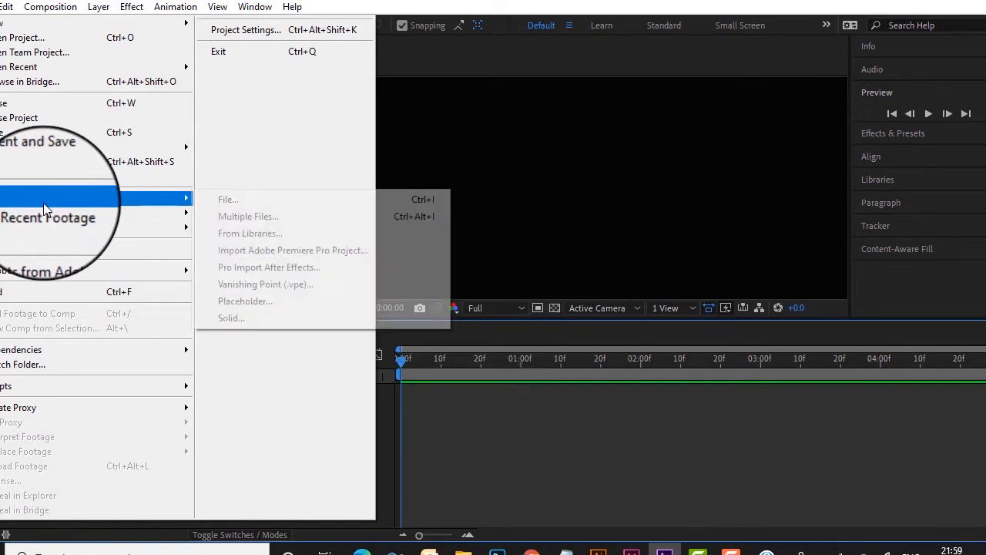
{"action": "left_click", "coordinate": [235, 203]}
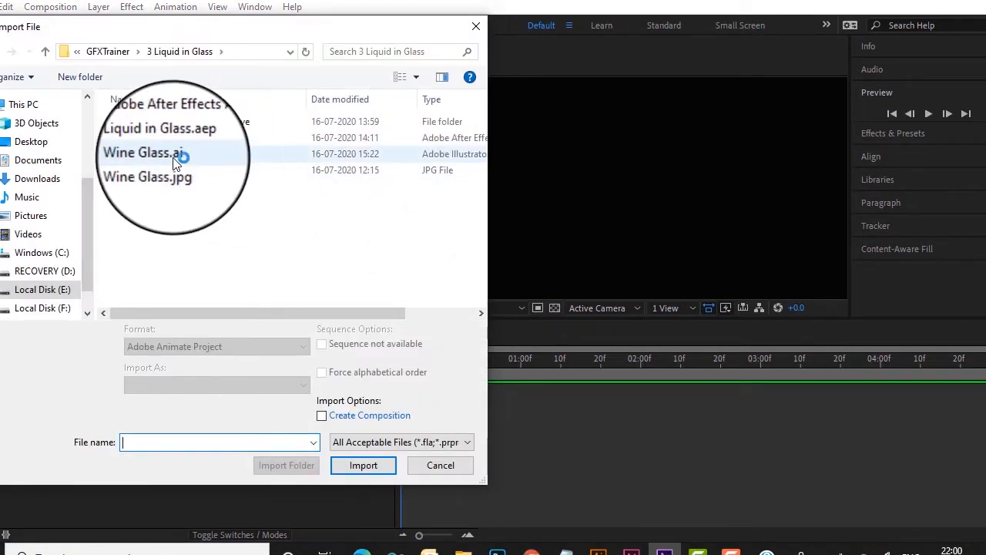
{"action": "left_click", "coordinate": [152, 153]}
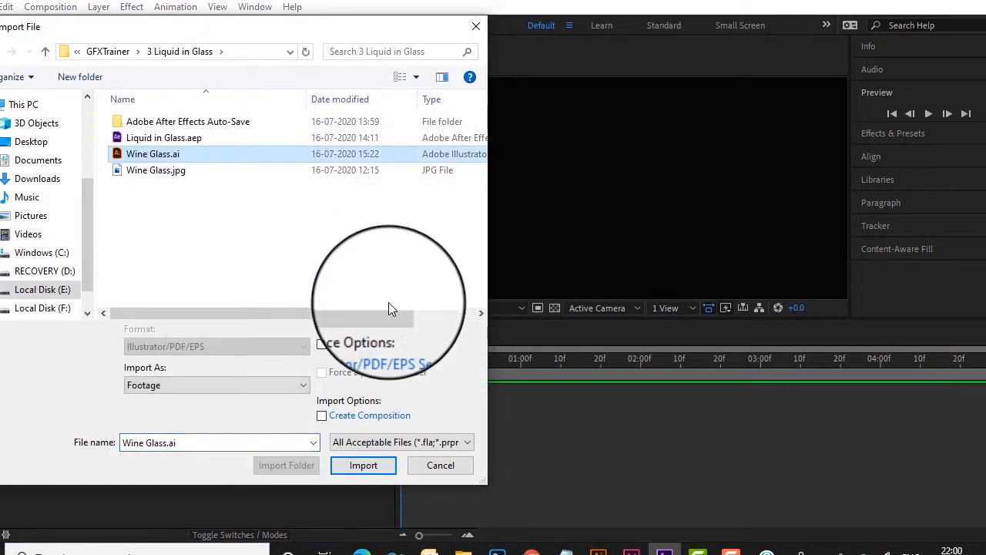
{"action": "left_click", "coordinate": [359, 464]}
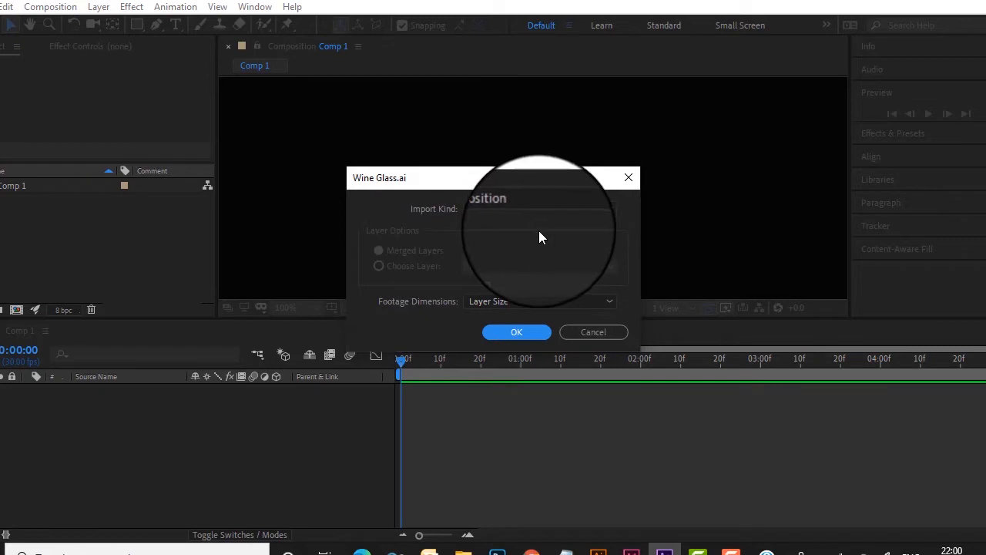
{"action": "left_click", "coordinate": [502, 336]}
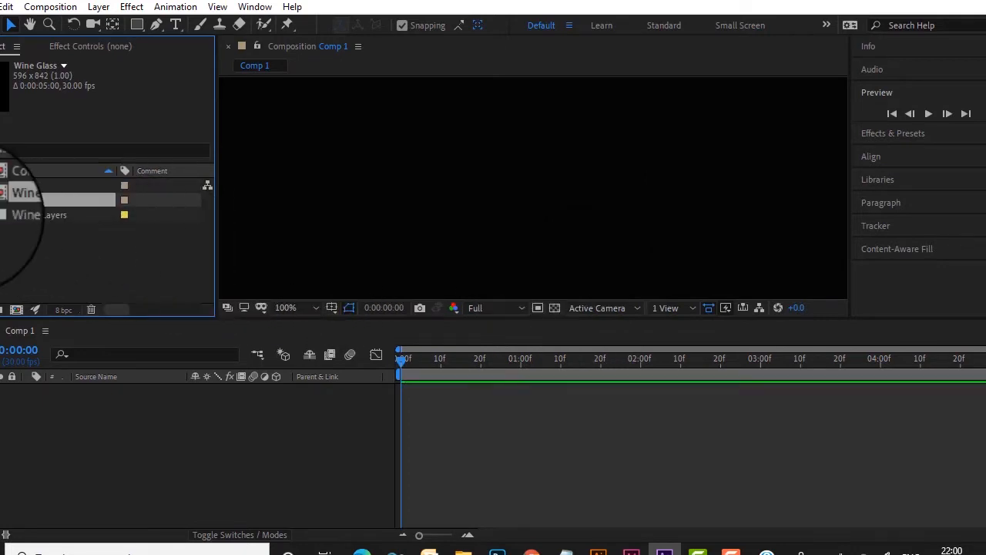
Step: Add all the artwork from the Wine Glass Layers folder to Comp 1 and fit the composition in the viewer
{"action": "left_click", "coordinate": [47, 215]}
{"action": "double_click", "coordinate": [47, 216]}
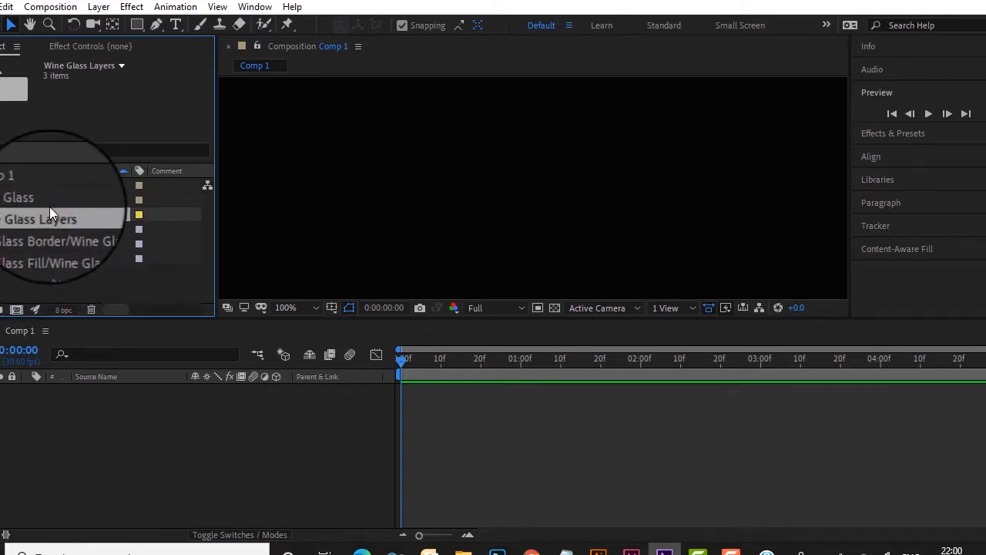
{"action": "left_click_drag", "start_coordinate": [48, 213], "coordinate": [47, 398]}
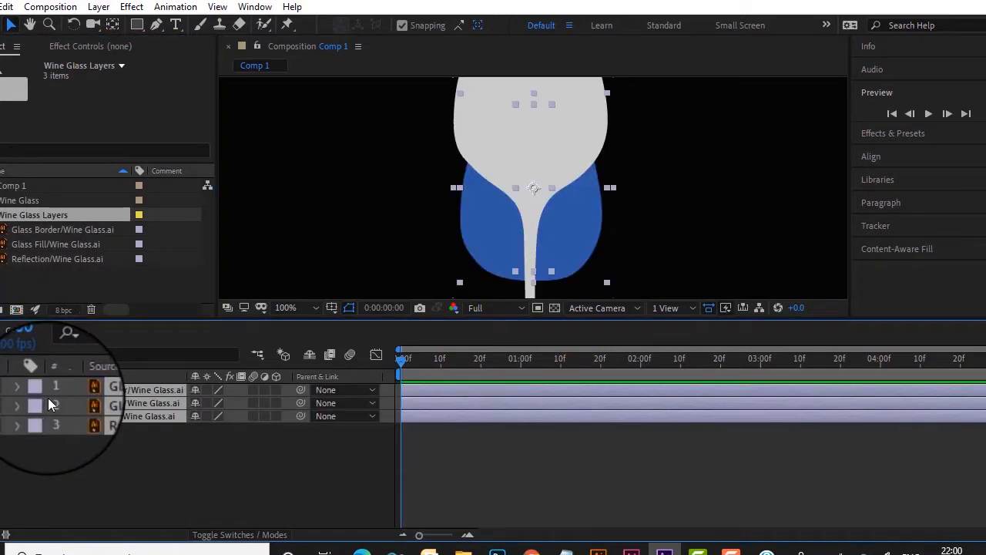
{"action": "left_click", "coordinate": [315, 308]}
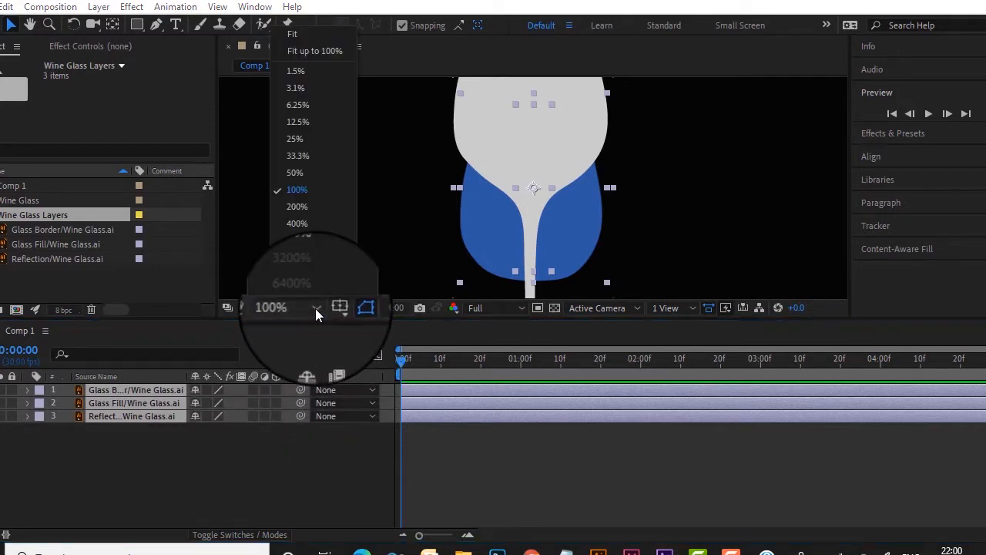
{"action": "left_click", "coordinate": [312, 57]}
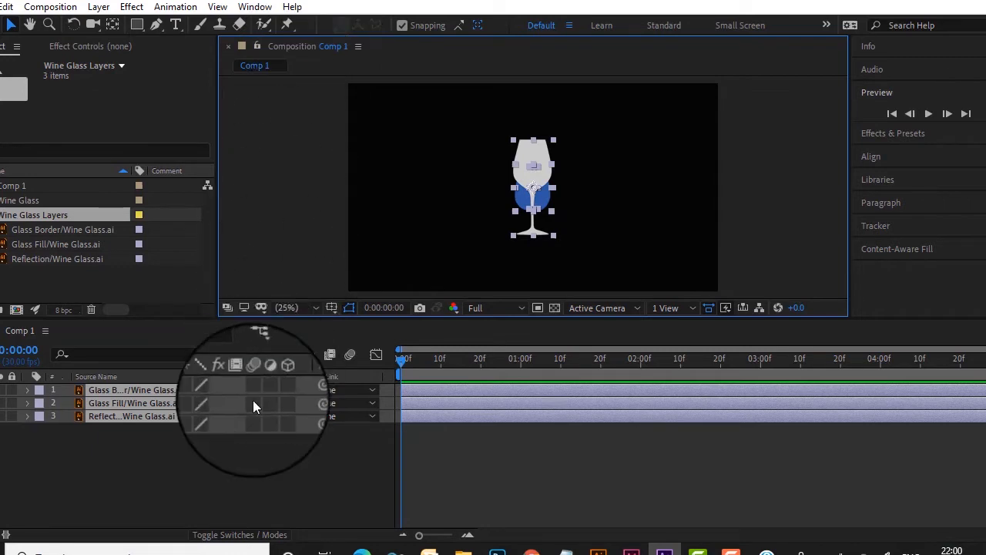
{"action": "left_click", "coordinate": [230, 480]}
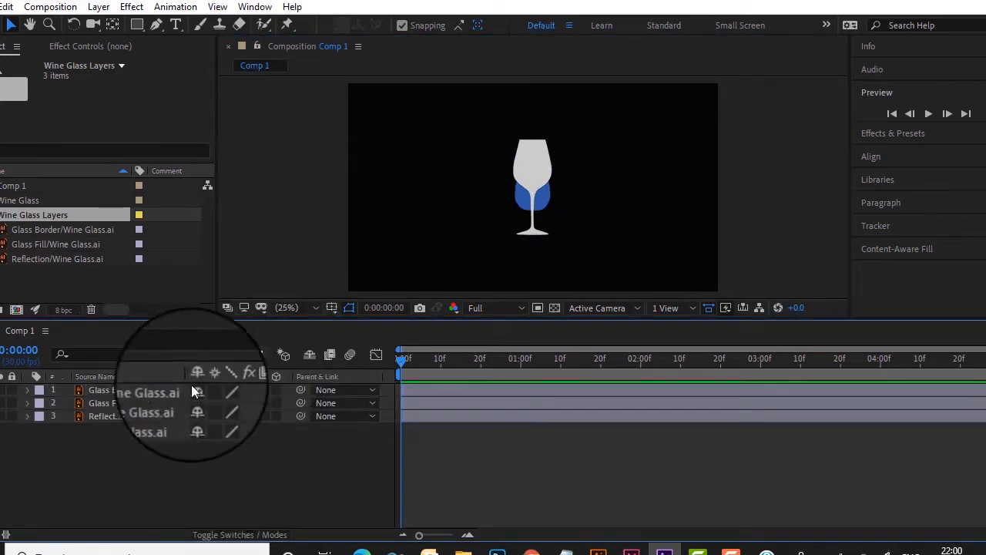
Step: Move the Glass Fill layer above the Glass Border layer in Comp 1
{"action": "left_click", "coordinate": [126, 391]}
{"action": "left_click", "coordinate": [126, 392]}
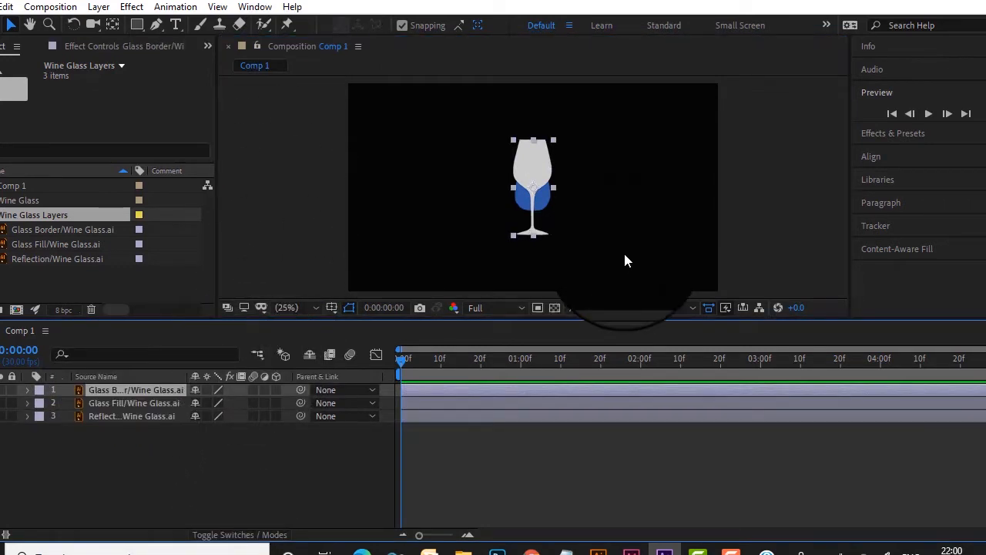
{"action": "left_click", "coordinate": [141, 408]}
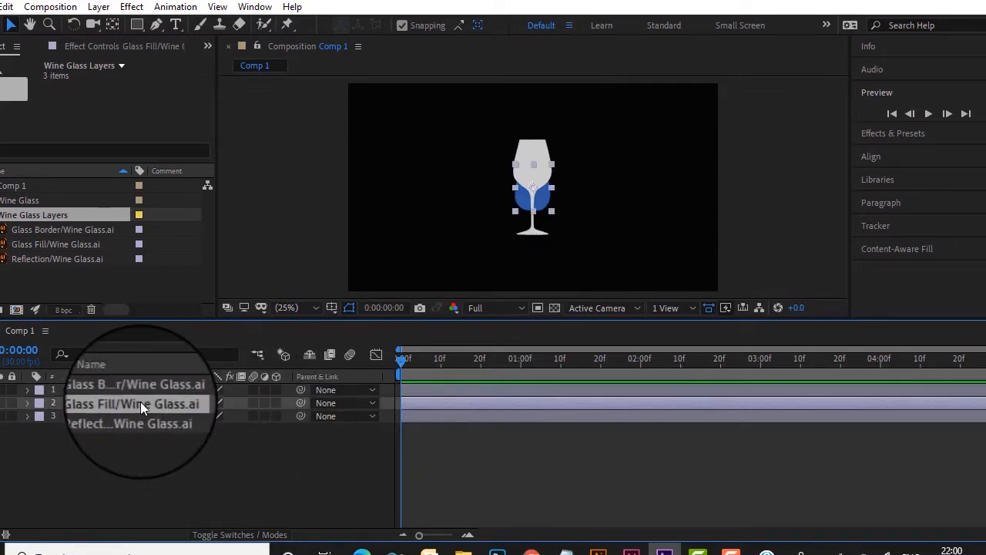
{"action": "mouse_move", "coordinate": [140, 401]}
{"action": "left_mouse_down"}
{"action": "mouse_move", "coordinate": [143, 352]}
{"action": "mouse_move", "coordinate": [146, 387]}
{"action": "left_mouse_up"}
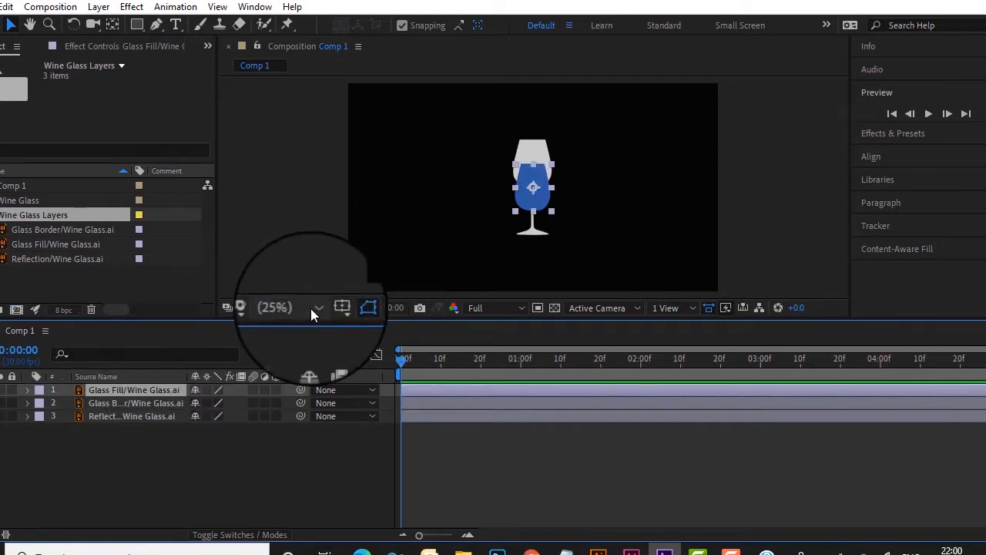
Step: Turn off snapping and position the blue glass fill inside the bowl, with its top edge at the rim
{"action": "left_click_drag", "start_coordinate": [342, 327], "coordinate": [319, 433]}
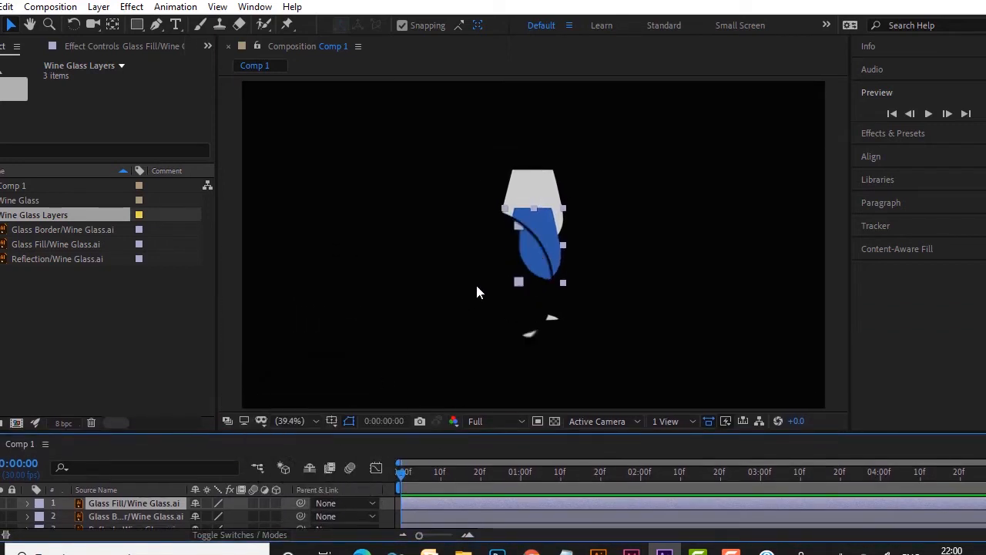
{"action": "left_click_drag", "start_coordinate": [546, 254], "coordinate": [546, 235]}
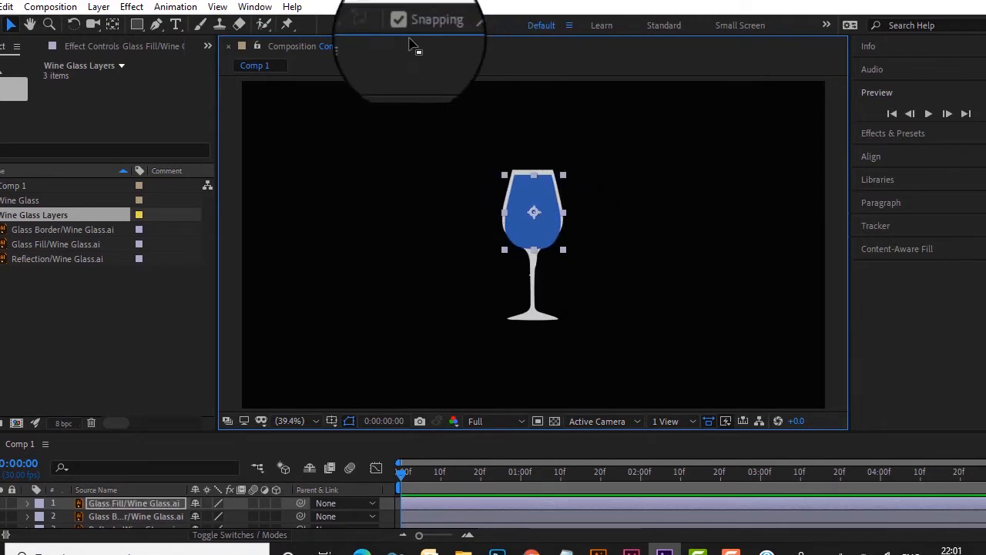
{"action": "left_click", "coordinate": [407, 28]}
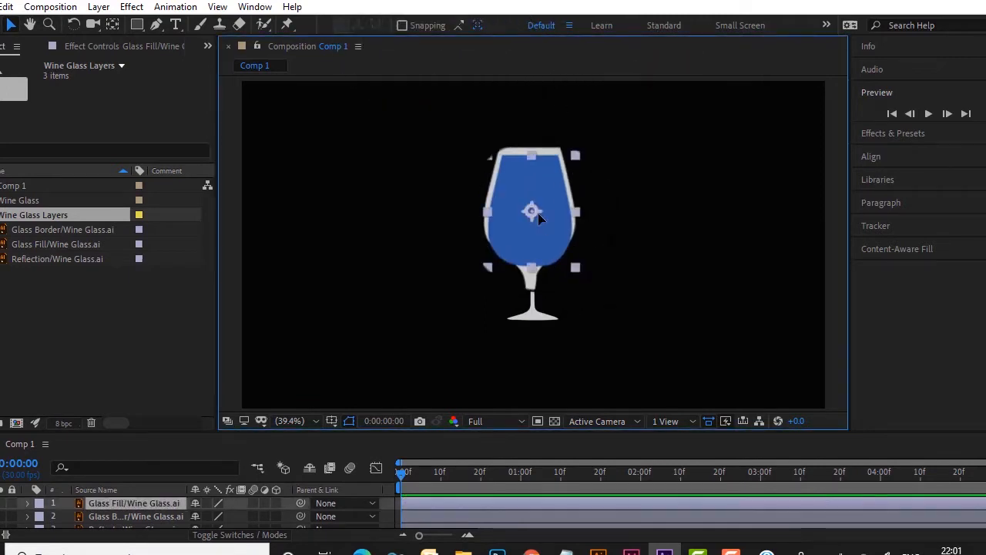
{"action": "left_click_drag", "start_coordinate": [539, 219], "coordinate": [537, 209]}
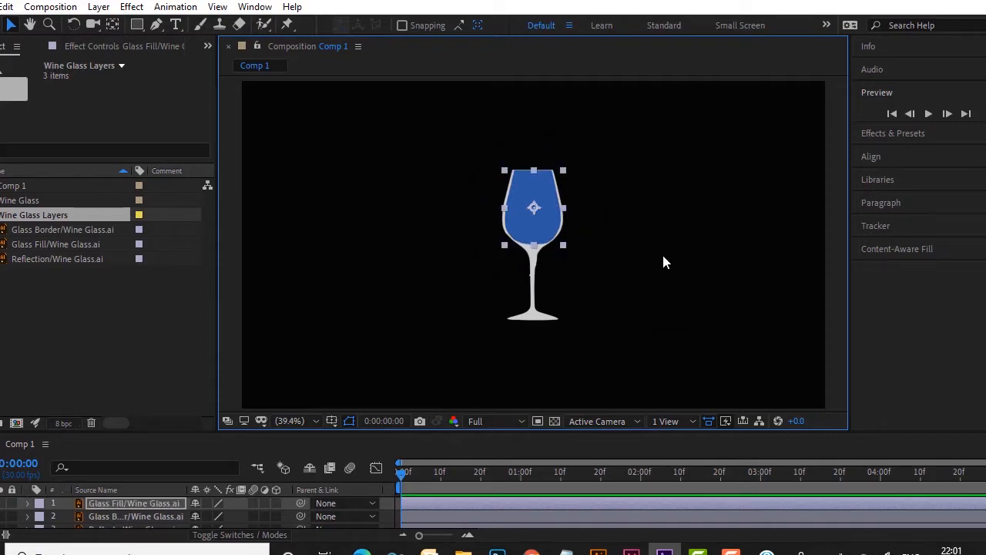
{"action": "left_click", "coordinate": [663, 257]}
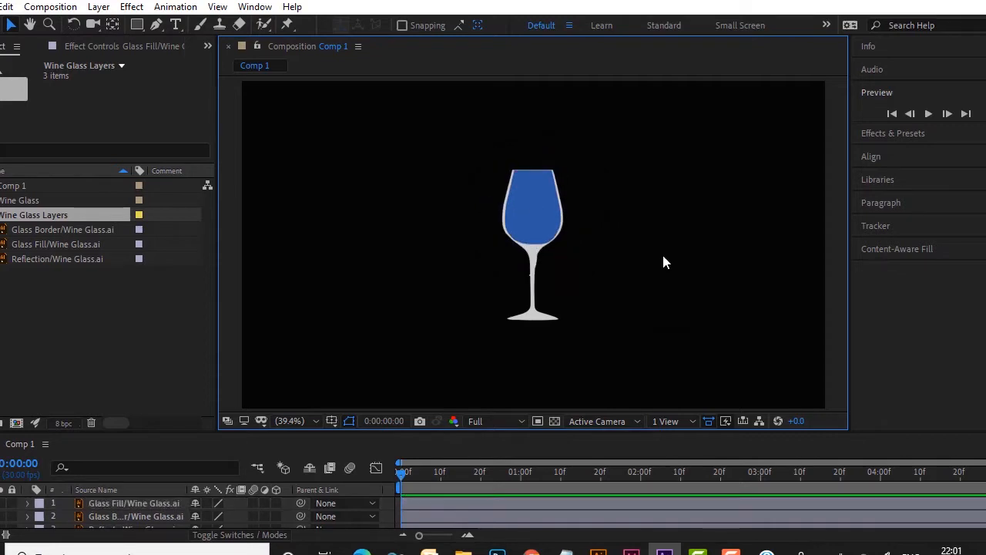
Step: Move the Reflection layer to the top of the stack and position the reflection along the right side of the bowl
{"action": "left_click_drag", "start_coordinate": [390, 433], "coordinate": [398, 369]}
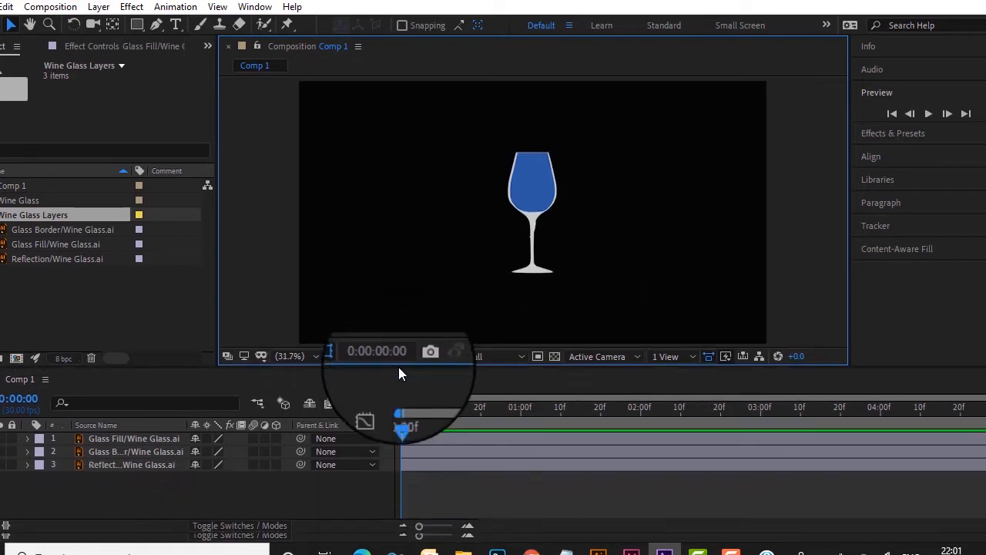
{"action": "left_click", "coordinate": [144, 465]}
{"action": "left_click_drag", "start_coordinate": [144, 465], "coordinate": [146, 437]}
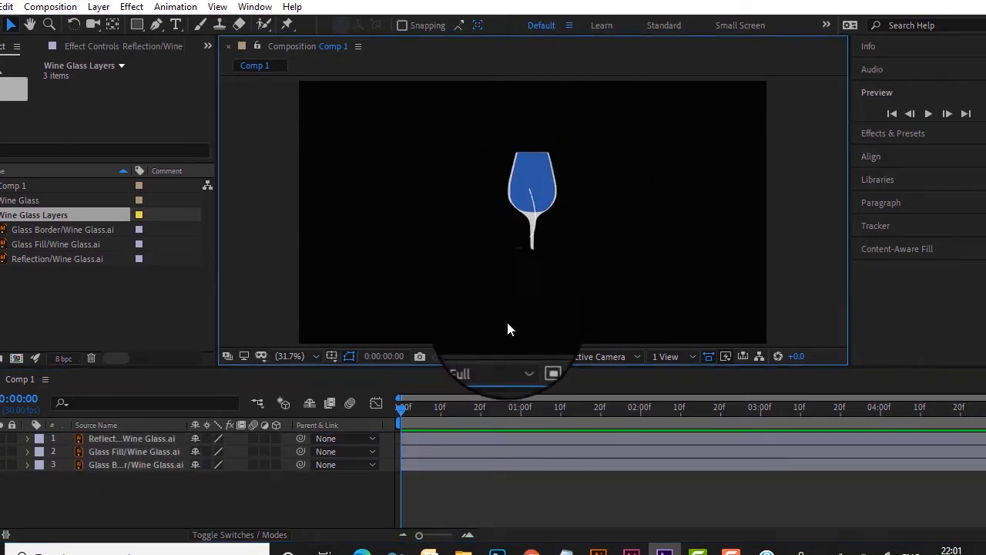
{"action": "left_click_drag", "start_coordinate": [496, 367], "coordinate": [467, 490]}
{"action": "left_click_drag", "start_coordinate": [535, 260], "coordinate": [552, 222]}
{"action": "left_click", "coordinate": [606, 223]}
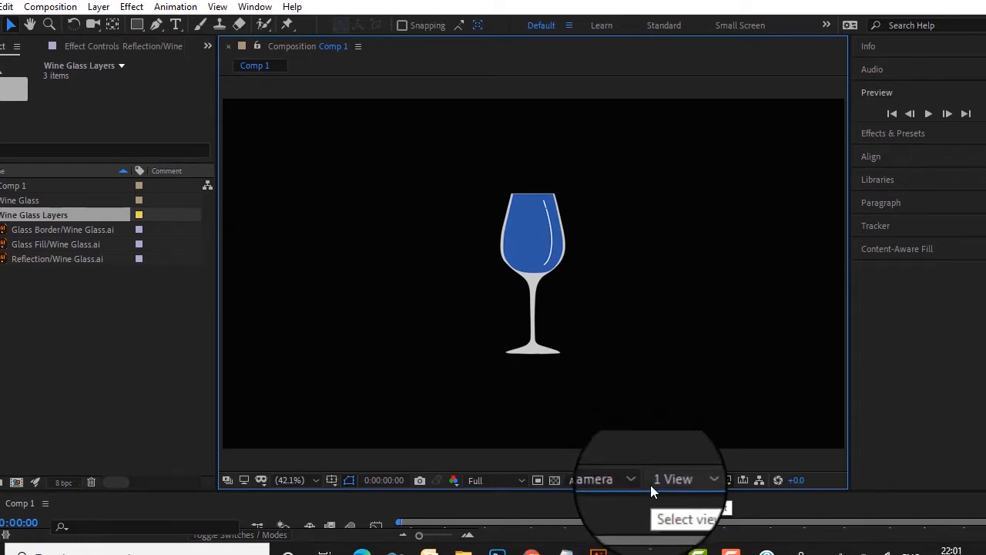
Step: Set up the Rectangle tool with a red fill, hex FC0522, and no stroke
{"action": "left_click_drag", "start_coordinate": [651, 490], "coordinate": [665, 322]}
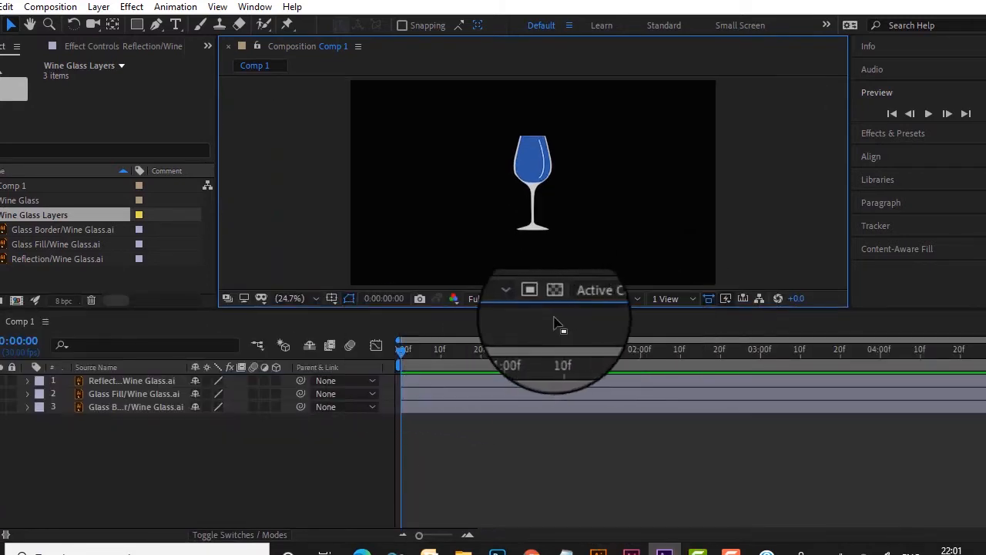
{"action": "left_click_drag", "start_coordinate": [583, 335], "coordinate": [576, 442]}
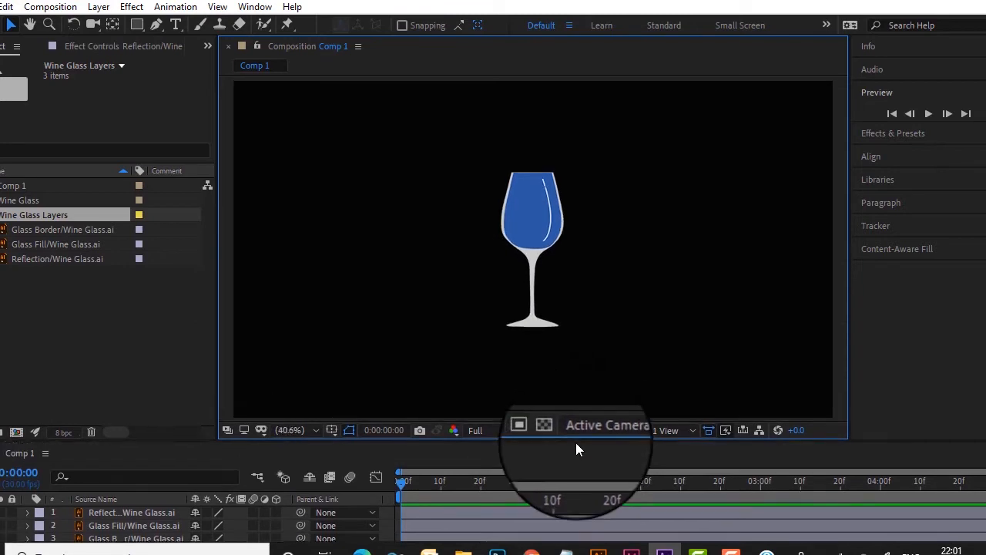
{"action": "left_click", "coordinate": [139, 27]}
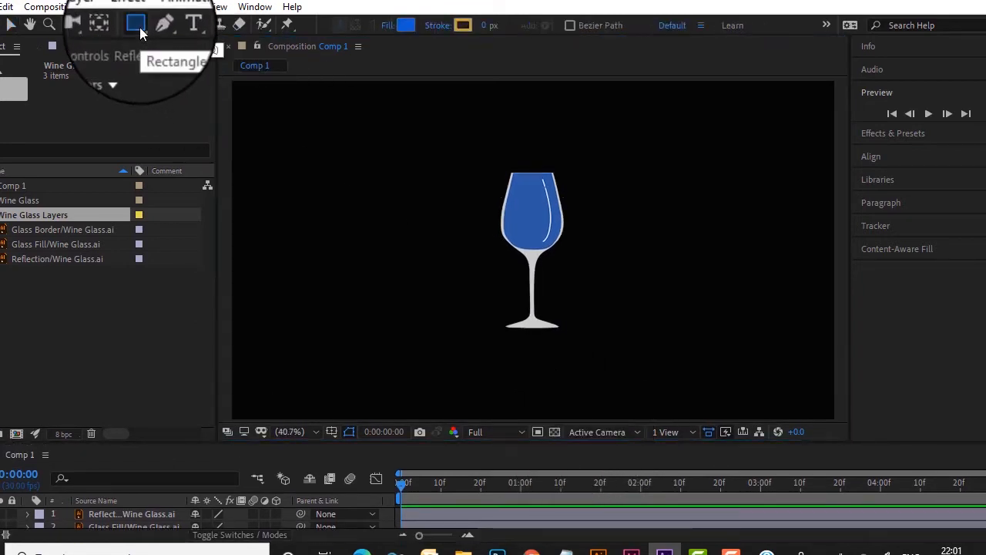
{"action": "left_click", "coordinate": [404, 25]}
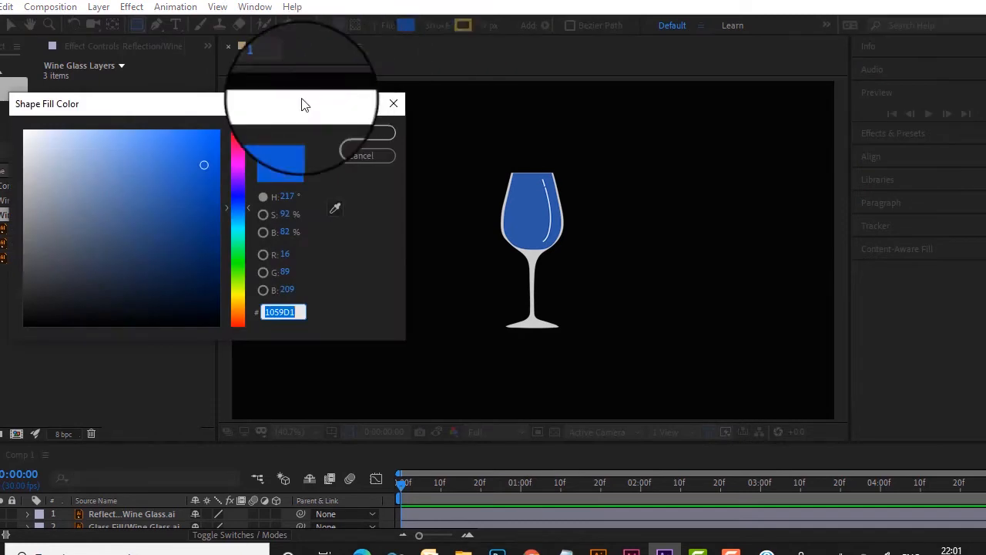
{"action": "left_click", "coordinate": [235, 134]}
{"action": "left_click", "coordinate": [216, 132]}
{"action": "left_click", "coordinate": [362, 131]}
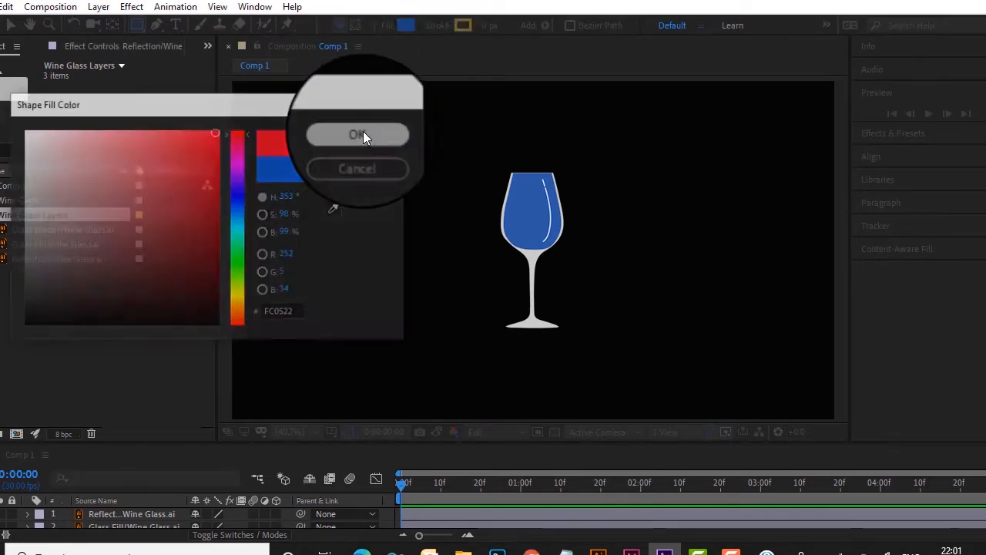
{"action": "left_click", "coordinate": [441, 25]}
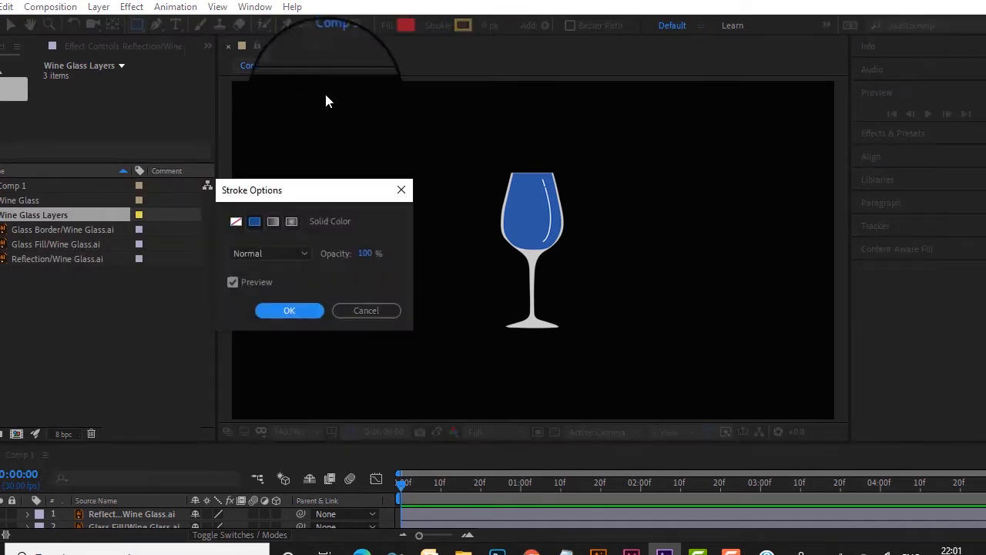
{"action": "left_click", "coordinate": [235, 223]}
{"action": "left_click", "coordinate": [298, 310]}
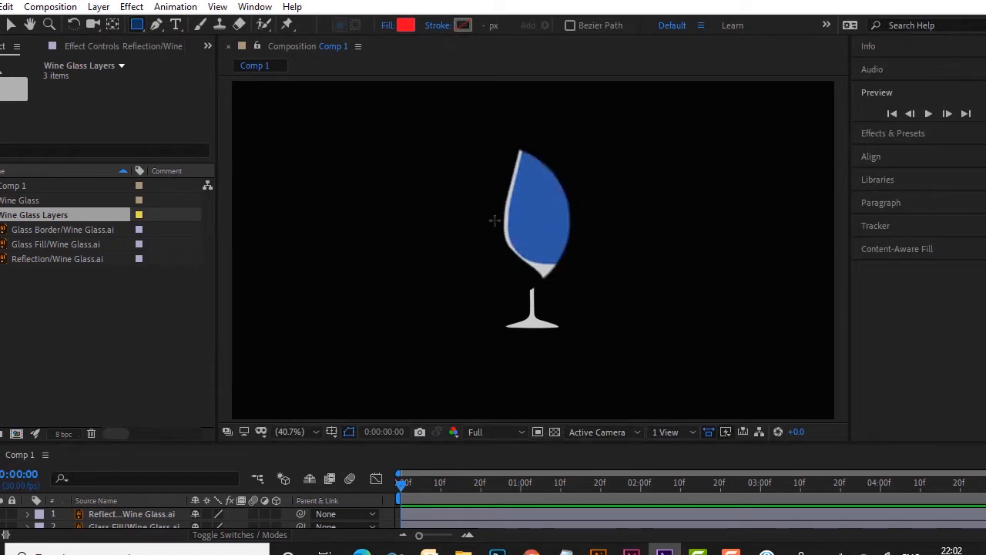
Step: Draw a wide red rectangle across the glass bowl and align its lower edge with the bottom of the bowl
{"action": "left_click_drag", "start_coordinate": [481, 208], "coordinate": [587, 257]}
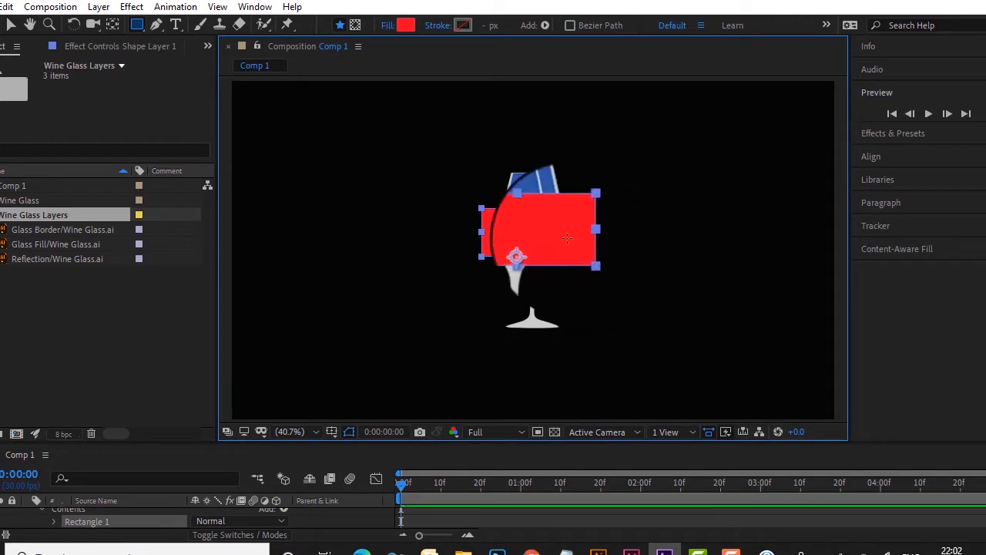
{"action": "left_click", "coordinate": [14, 25]}
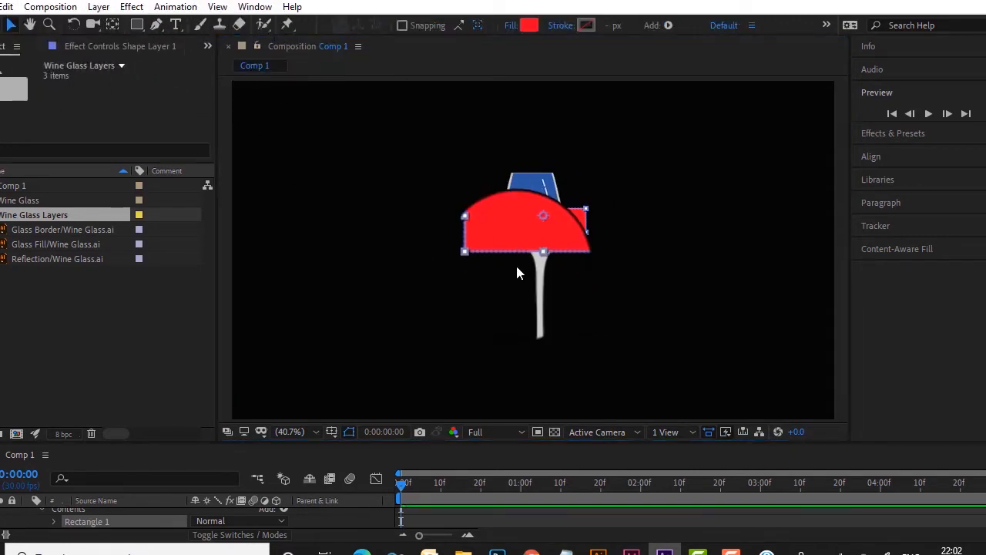
{"action": "left_click", "coordinate": [542, 241]}
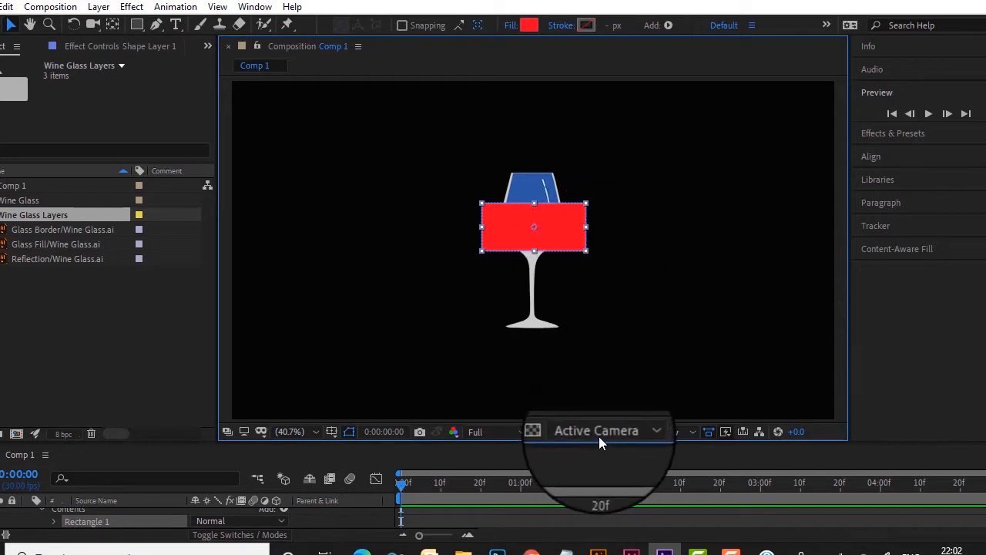
Step: Move the current time in the Comp 1 timeline to 0:00:02:00
{"action": "left_click_drag", "start_coordinate": [598, 441], "coordinate": [598, 358]}
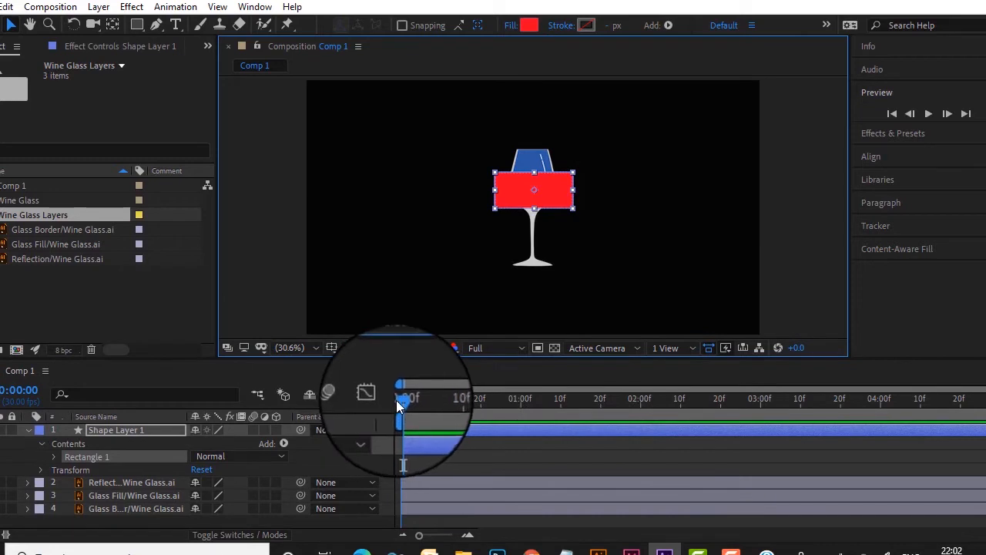
{"action": "left_click_drag", "start_coordinate": [404, 400], "coordinate": [607, 424]}
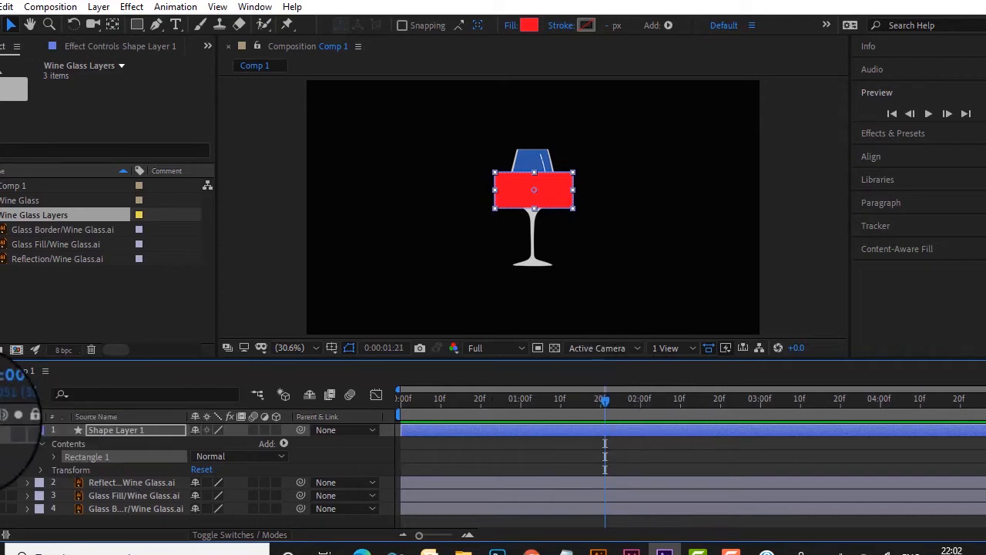
{"action": "left_click", "coordinate": [23, 391]}
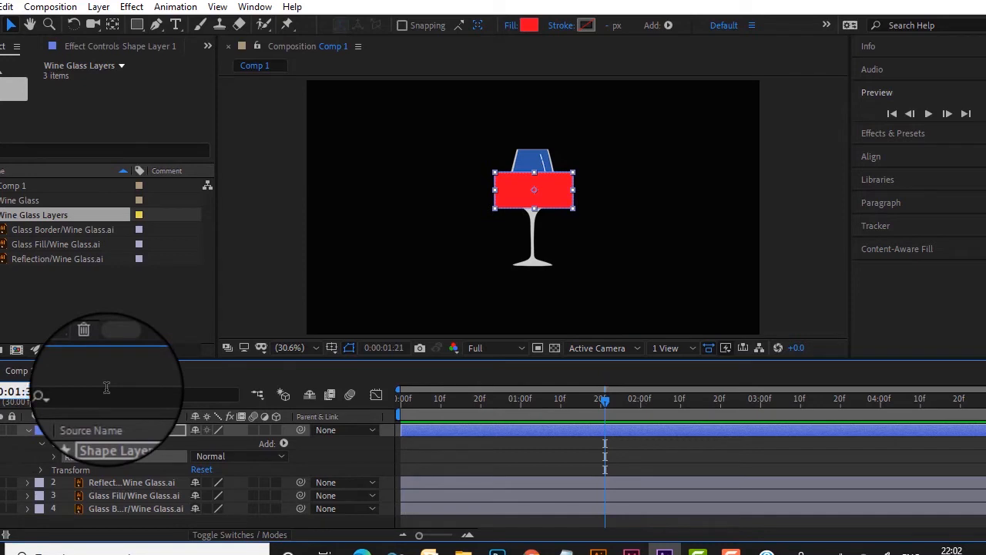
{"action": "type", "text": "200"}
{"action": "key", "text": "Return"}
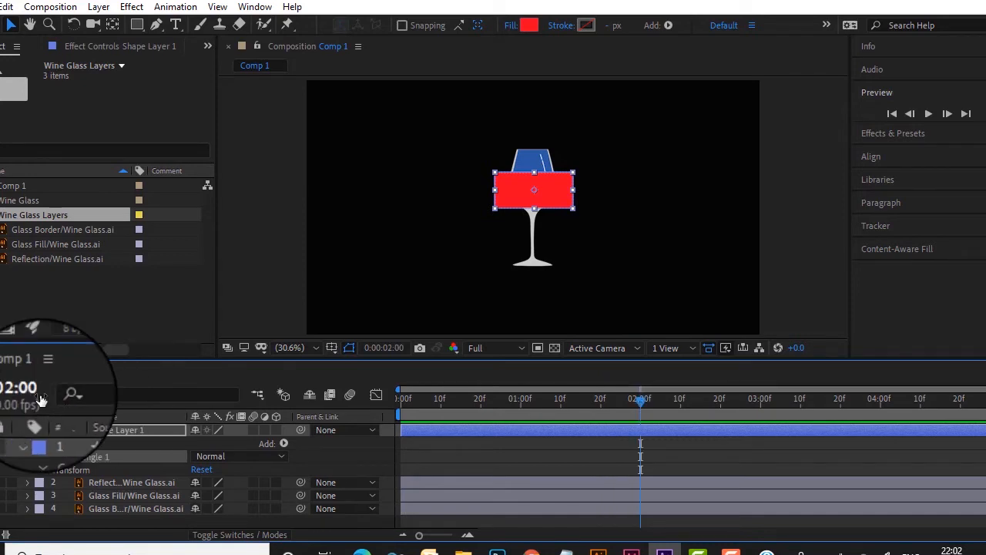
{"action": "left_click", "coordinate": [13, 391]}
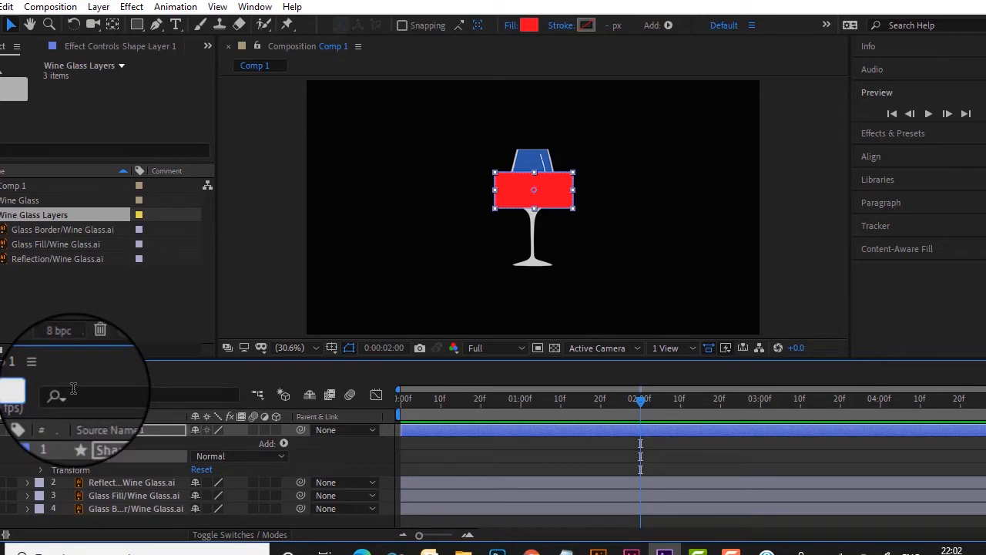
{"action": "key", "text": "Escape"}
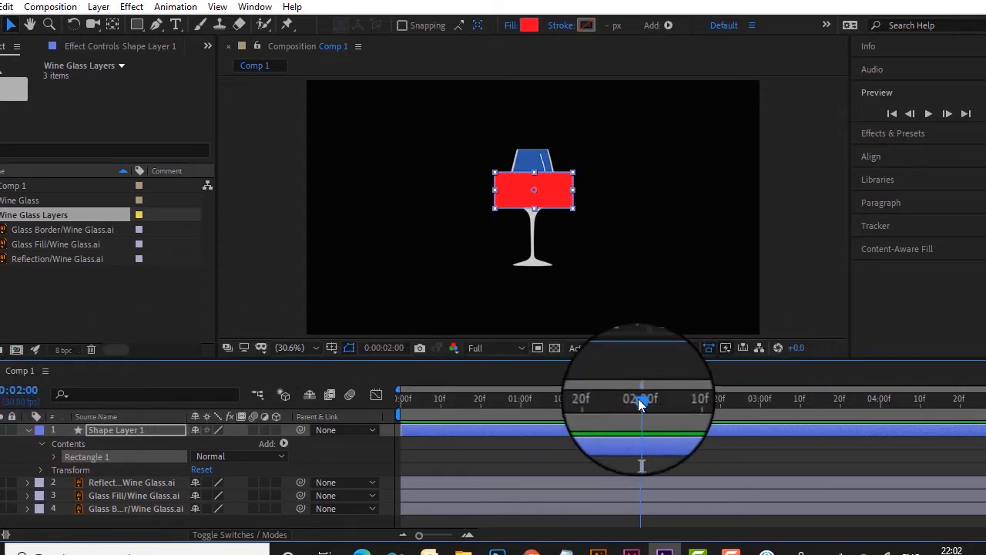
Step: Set a Position keyframe for the red rectangle's Shape Layer 1 at 0:00:01:20
{"action": "left_click_drag", "start_coordinate": [638, 399], "coordinate": [604, 408]}
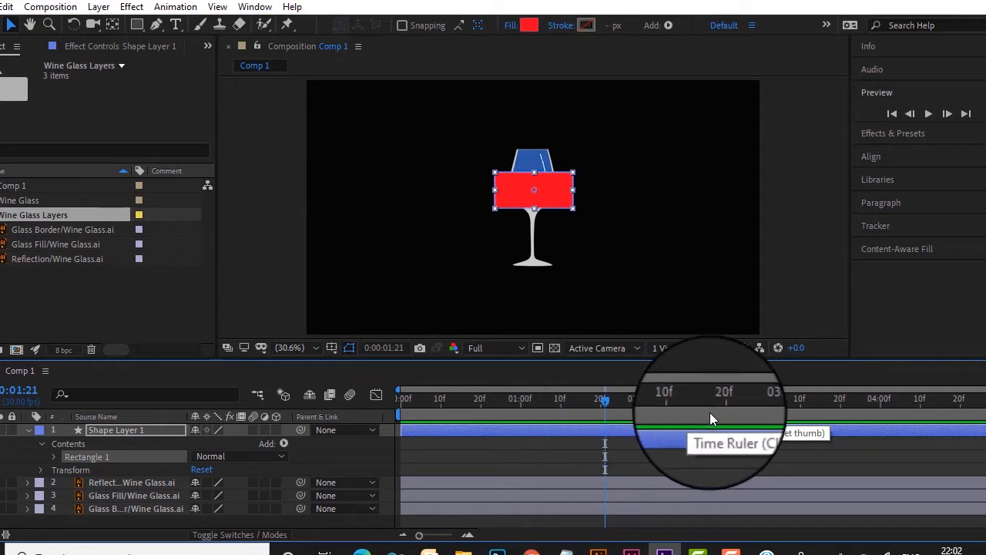
{"action": "left_click", "coordinate": [601, 403]}
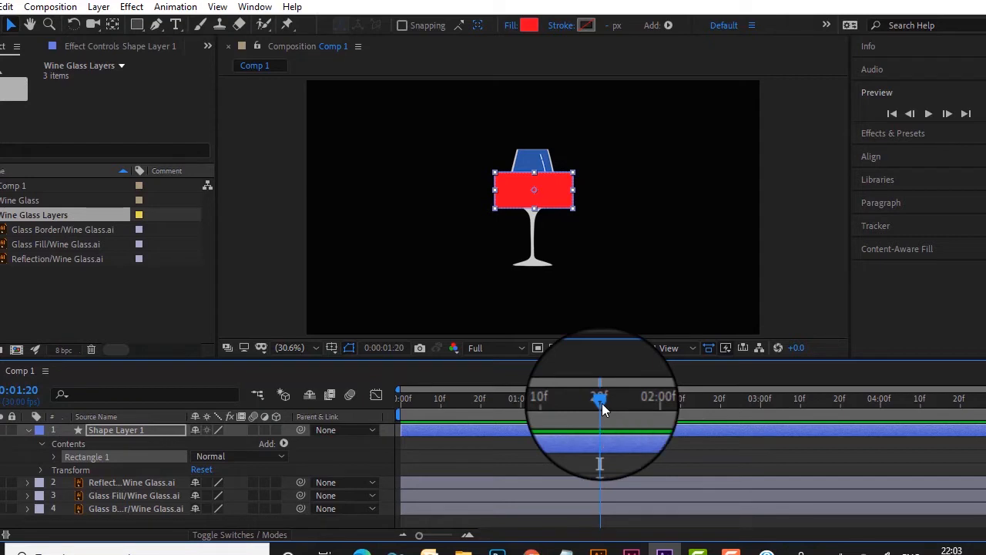
{"action": "key", "text": "p"}
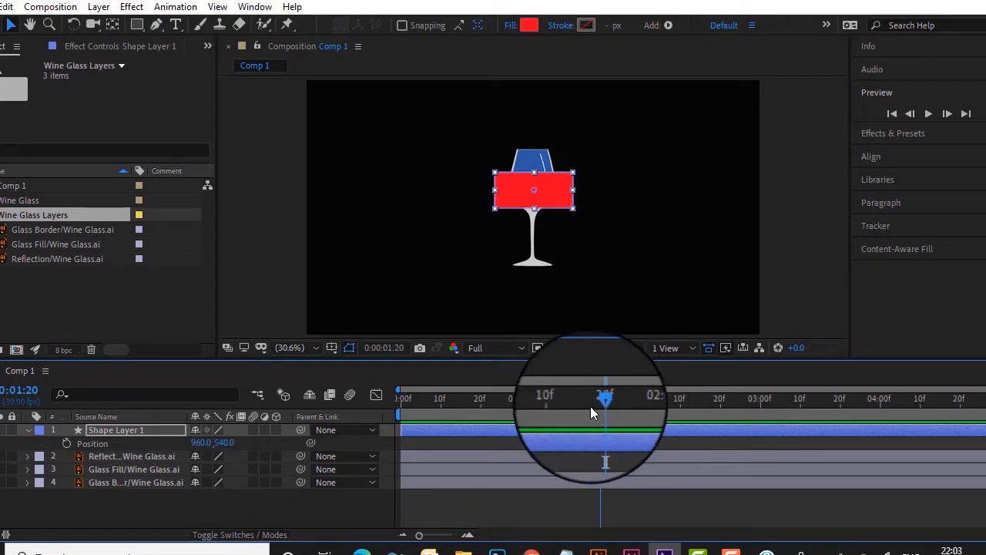
{"action": "left_click", "coordinate": [68, 443]}
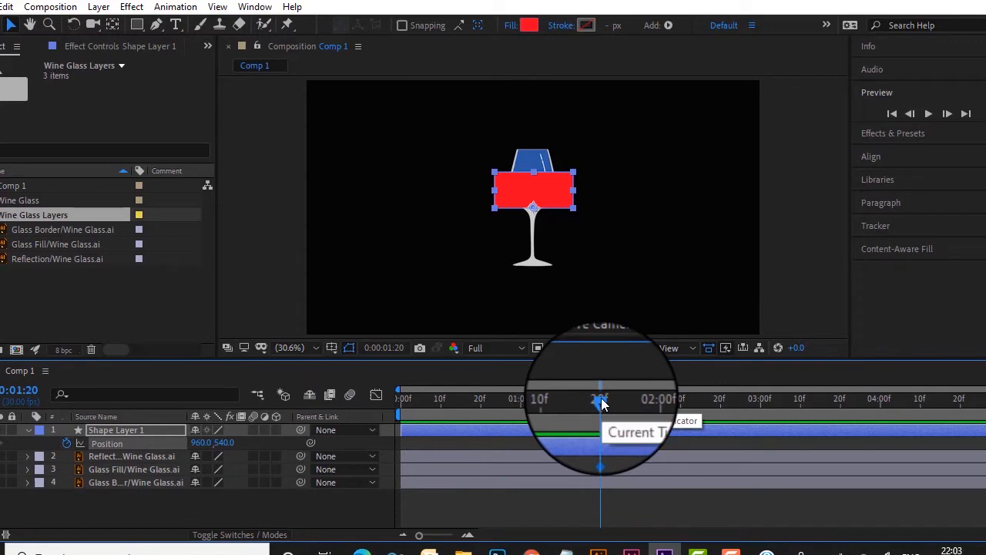
Step: At 0:00:00:00, move the red rectangle straight down below the bowl to about 960, 791, and scrub through the motion
{"action": "left_click_drag", "start_coordinate": [600, 403], "coordinate": [349, 406]}
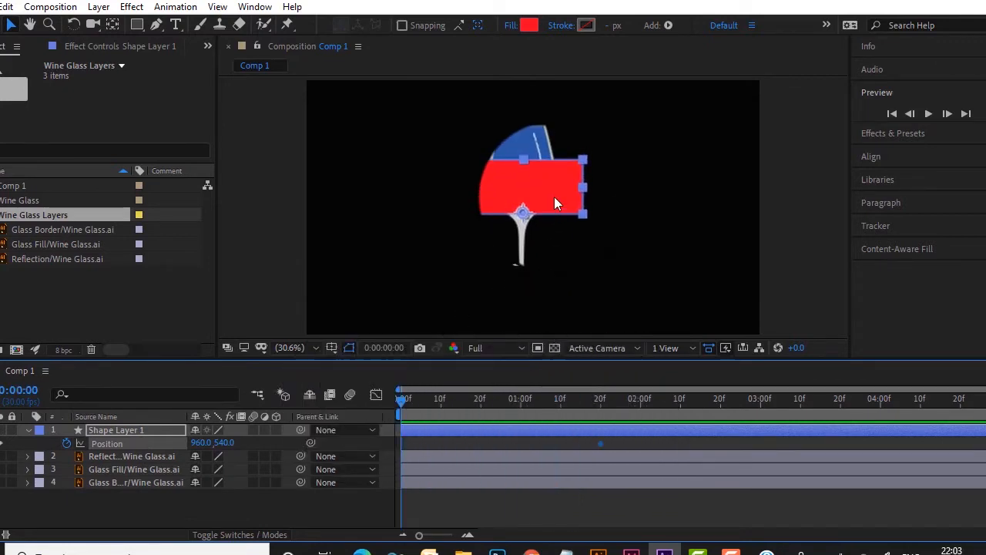
{"action": "left_click_drag", "start_coordinate": [553, 196], "coordinate": [553, 255]}
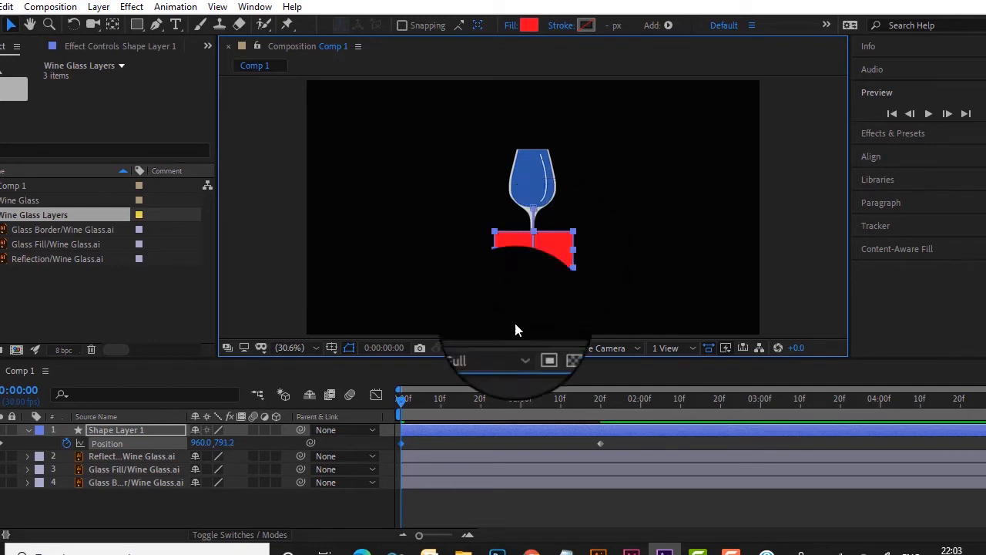
{"action": "left_click", "coordinate": [400, 402]}
{"action": "left_click_drag", "start_coordinate": [400, 401], "coordinate": [524, 417]}
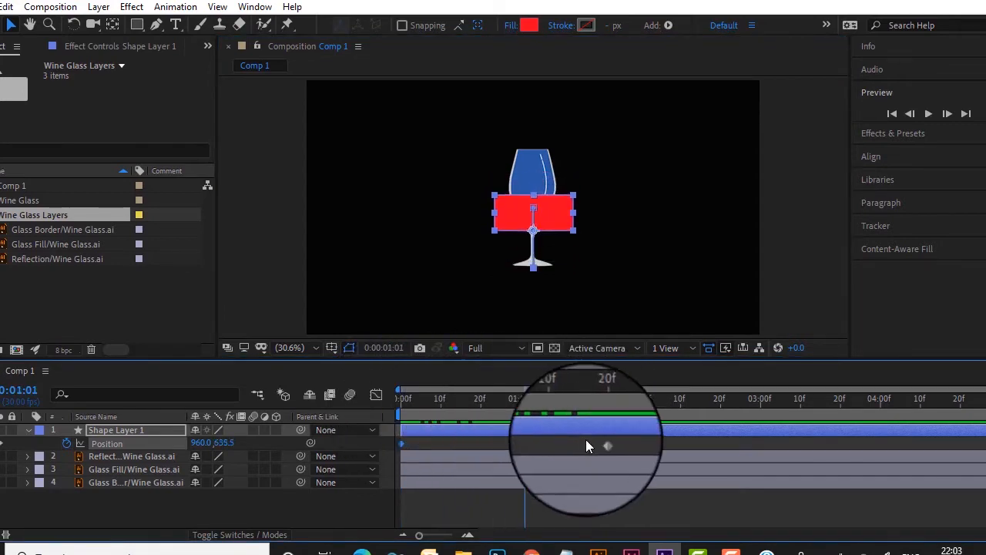
Step: Apply Easy Ease to both Position keyframes of Shape Layer 1
{"action": "left_click_drag", "start_coordinate": [600, 440], "coordinate": [587, 445]}
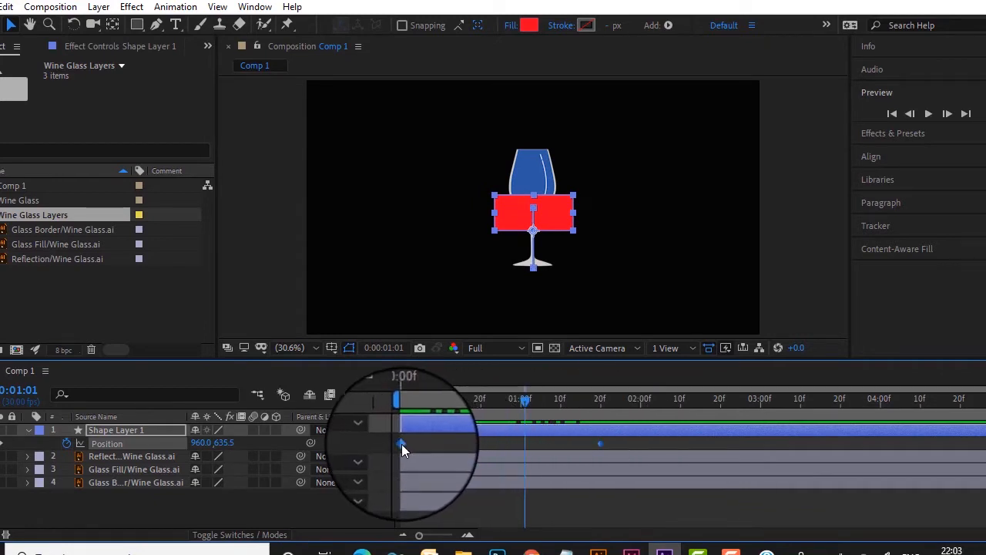
{"action": "right_click", "coordinate": [402, 444]}
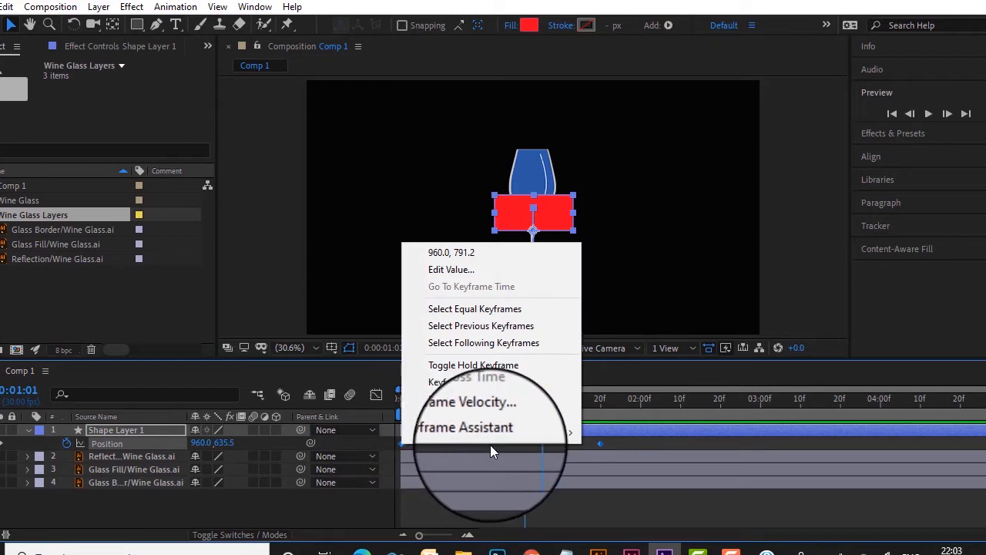
{"action": "mouse_move", "coordinate": [501, 432]}
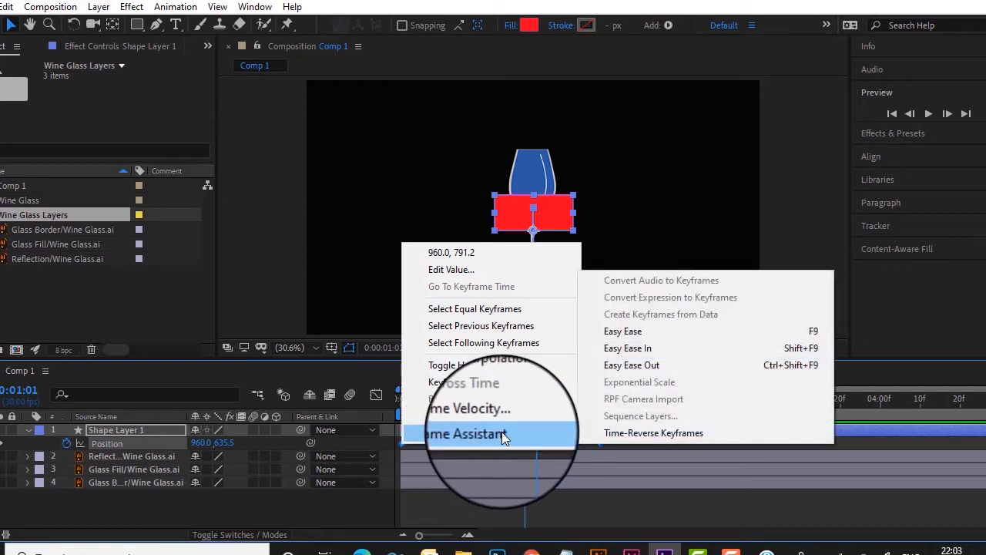
{"action": "left_click", "coordinate": [657, 330]}
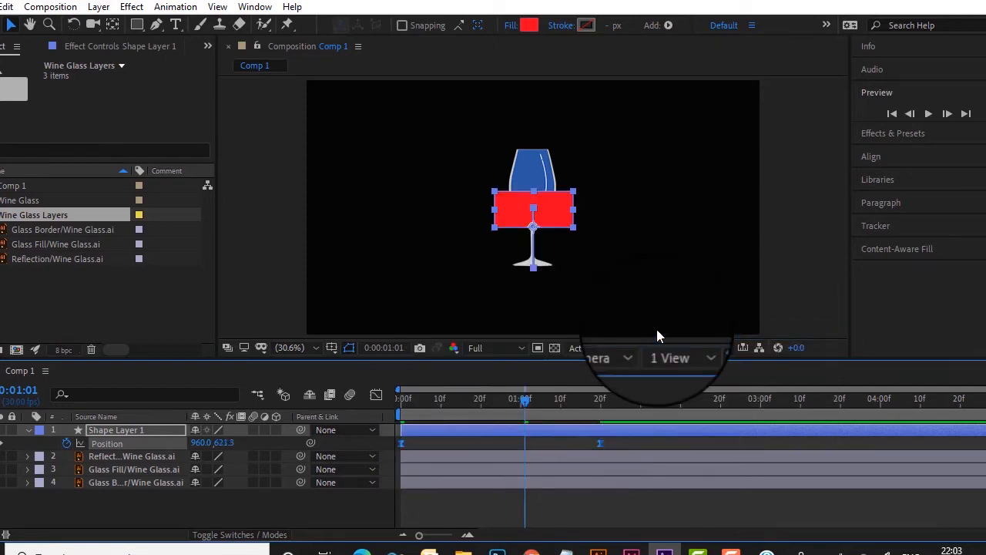
Step: In the speed graph, lengthen the last Position keyframe's incoming ease so the rise starts fast and slows gradually, and preview the motion
{"action": "left_click", "coordinate": [377, 396]}
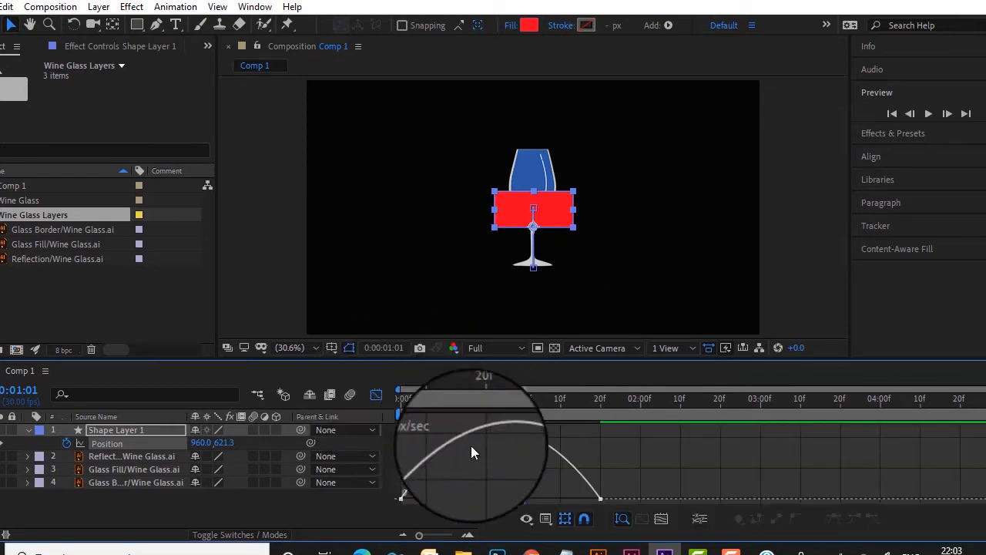
{"action": "left_click_drag", "start_coordinate": [572, 480], "coordinate": [615, 507]}
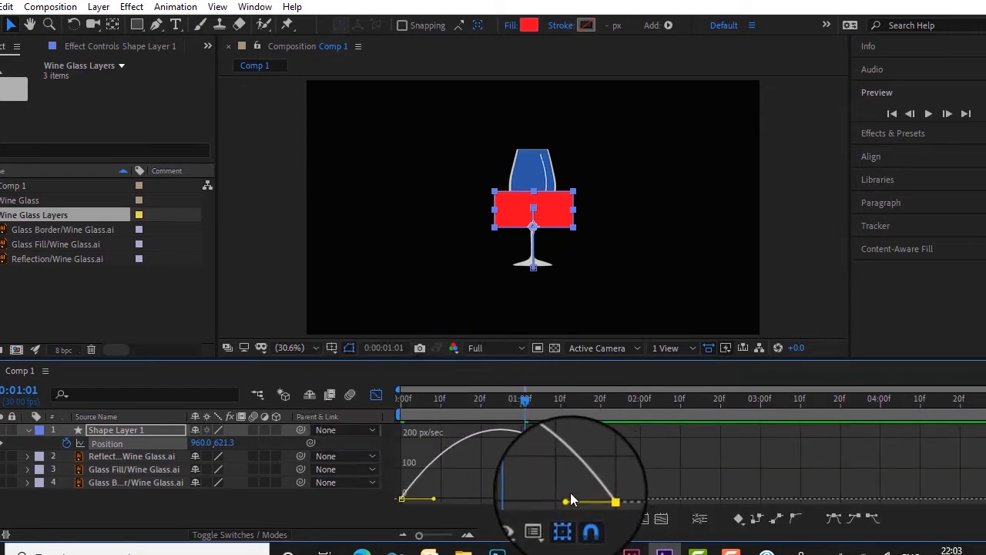
{"action": "left_click_drag", "start_coordinate": [566, 499], "coordinate": [477, 504]}
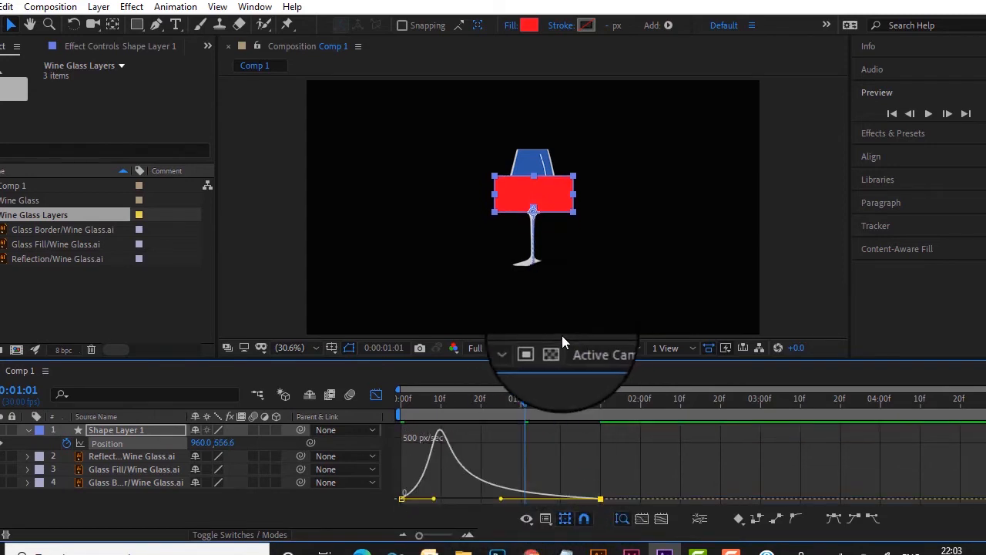
{"action": "left_click", "coordinate": [925, 115]}
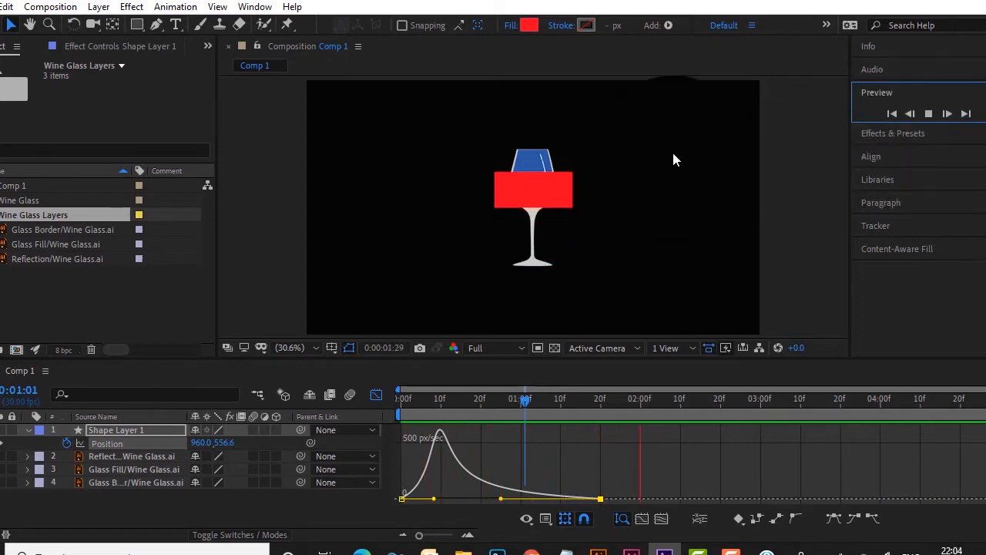
{"action": "left_click", "coordinate": [908, 116]}
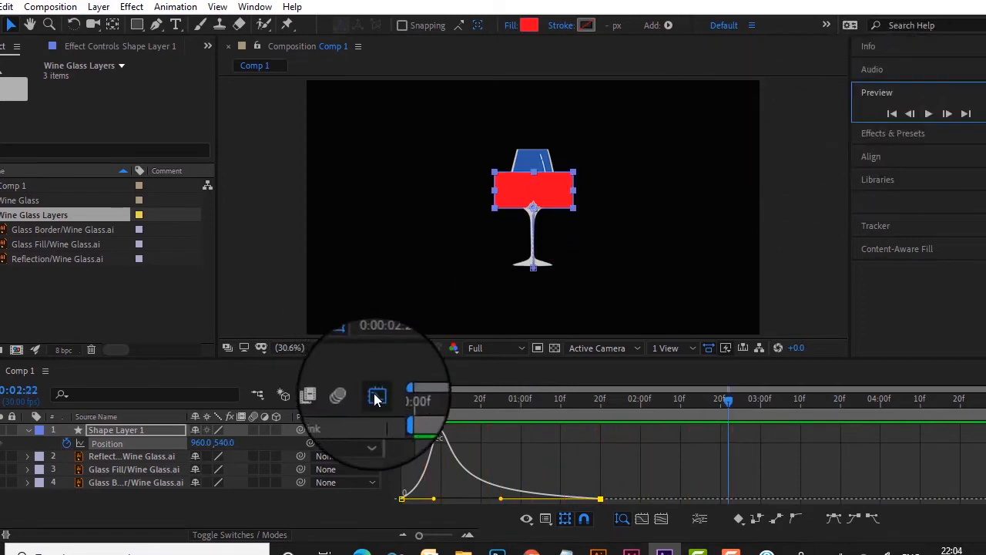
{"action": "left_click", "coordinate": [376, 396]}
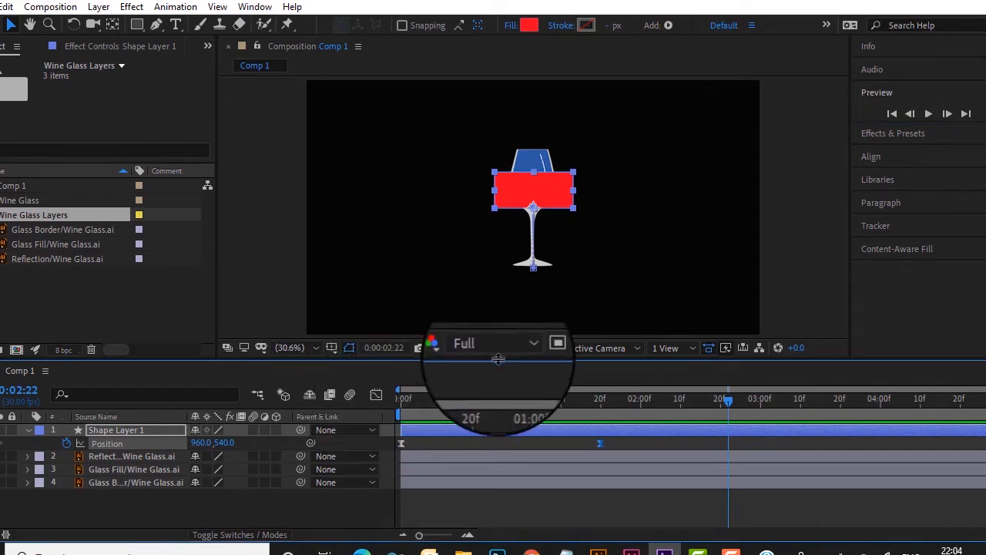
Step: Find the Wave Warp effect in Effects & Presets and apply it to the red rectangle's Shape Layer 1
{"action": "left_click_drag", "start_coordinate": [503, 358], "coordinate": [480, 443]}
{"action": "left_click_drag", "start_coordinate": [545, 217], "coordinate": [543, 240]}
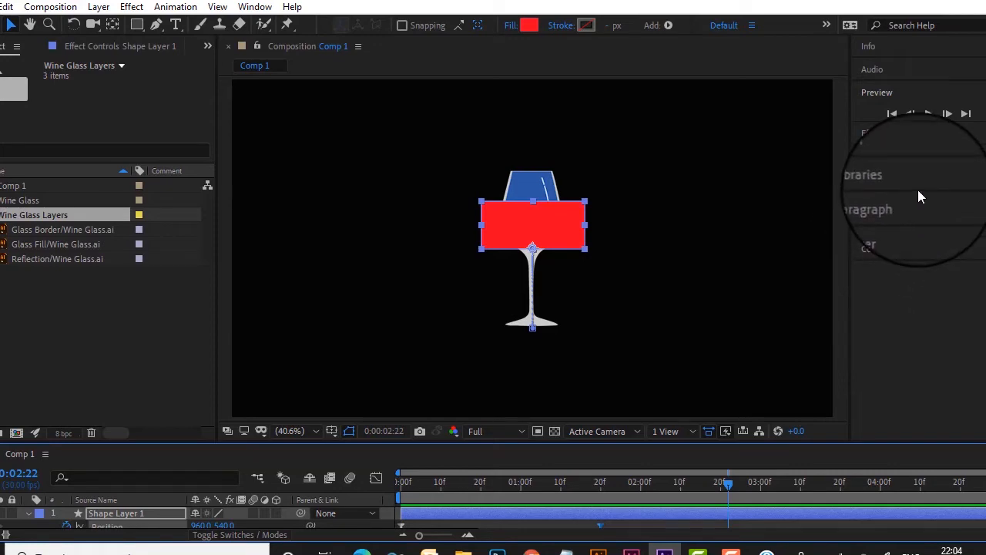
{"action": "left_click", "coordinate": [255, 10]}
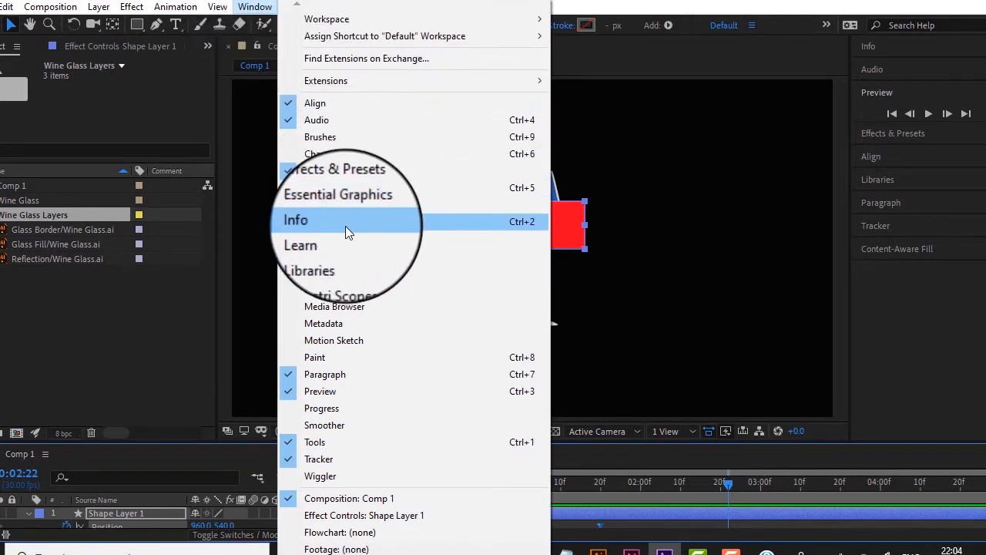
{"action": "left_click", "coordinate": [355, 187]}
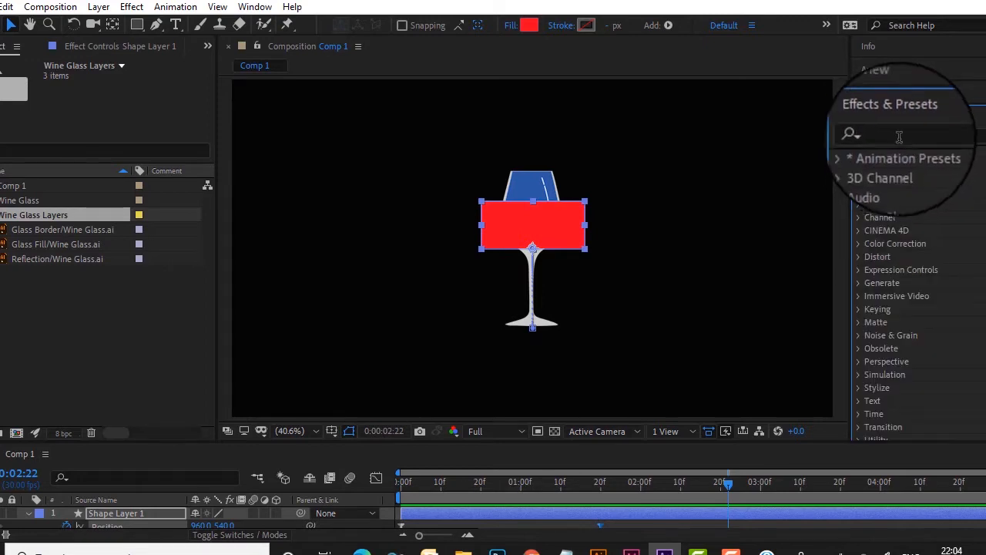
{"action": "left_click", "coordinate": [900, 137]}
{"action": "type", "text": "wave"}
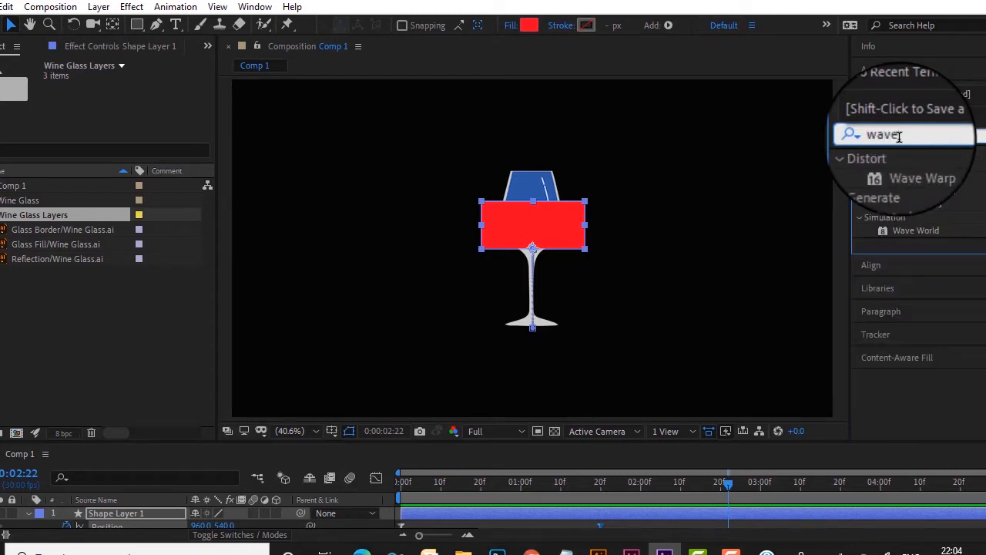
{"action": "left_click", "coordinate": [917, 167]}
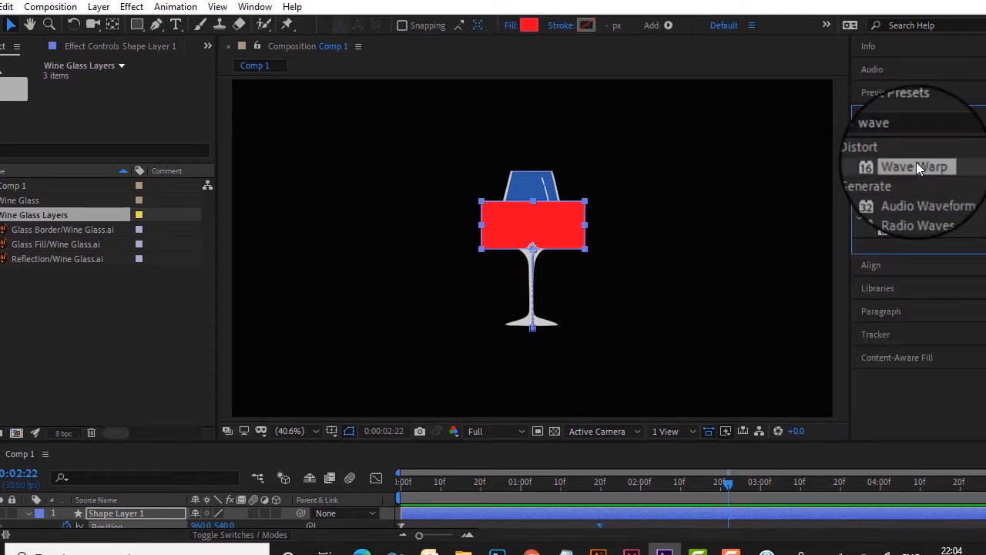
{"action": "mouse_move", "coordinate": [916, 167]}
{"action": "left_mouse_down"}
{"action": "mouse_move", "coordinate": [594, 187]}
{"action": "mouse_move", "coordinate": [543, 222]}
{"action": "left_mouse_up"}
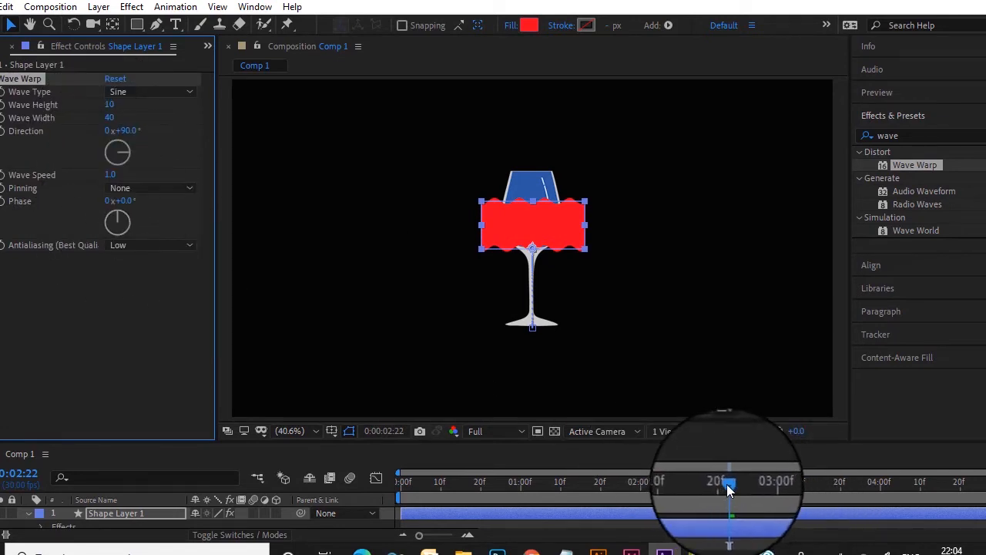
Step: Preview the Wave Warp motion on the red rectangle from 0:00:00:00
{"action": "left_click_drag", "start_coordinate": [727, 484], "coordinate": [371, 479]}
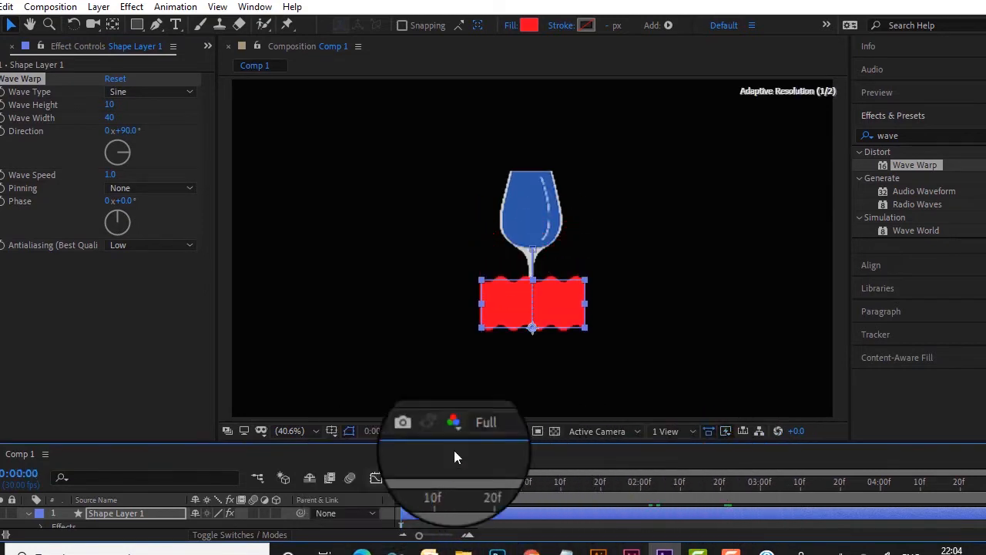
{"action": "left_click", "coordinate": [935, 117]}
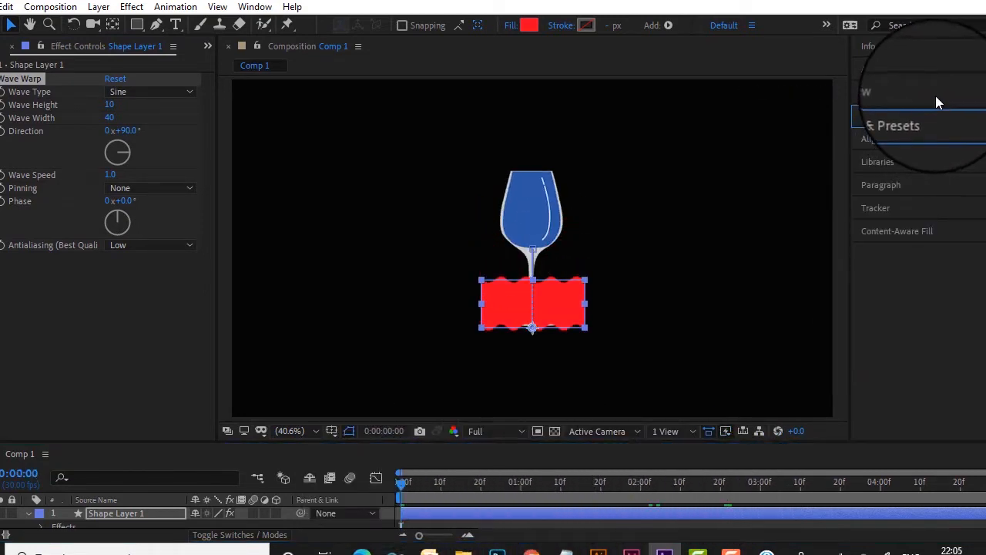
{"action": "left_click", "coordinate": [935, 95]}
{"action": "left_click", "coordinate": [929, 115]}
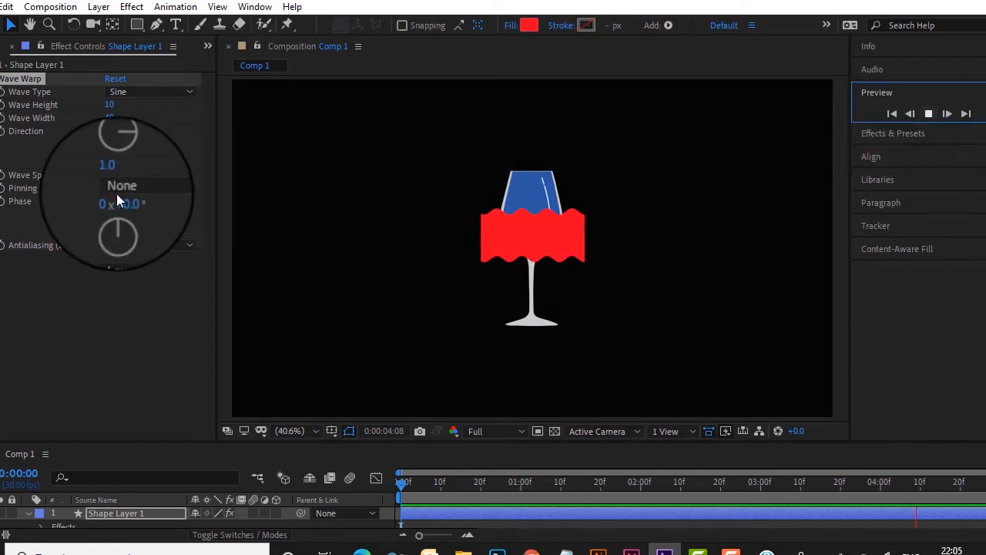
{"action": "key", "text": "space"}
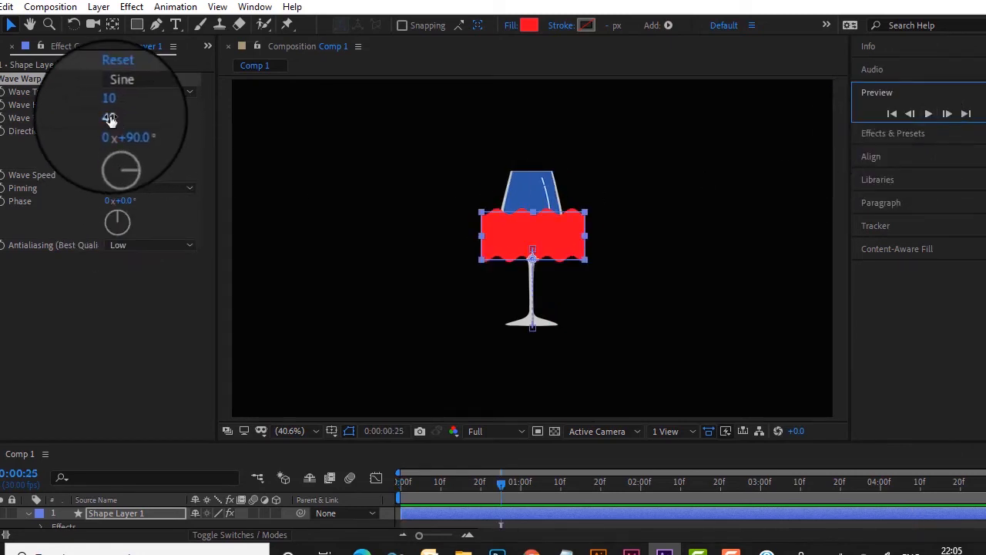
Step: Set Wave Warp's Wave Width to 200 and preview the animation from the start
{"action": "left_click", "coordinate": [109, 118]}
{"action": "type", "text": "20"}
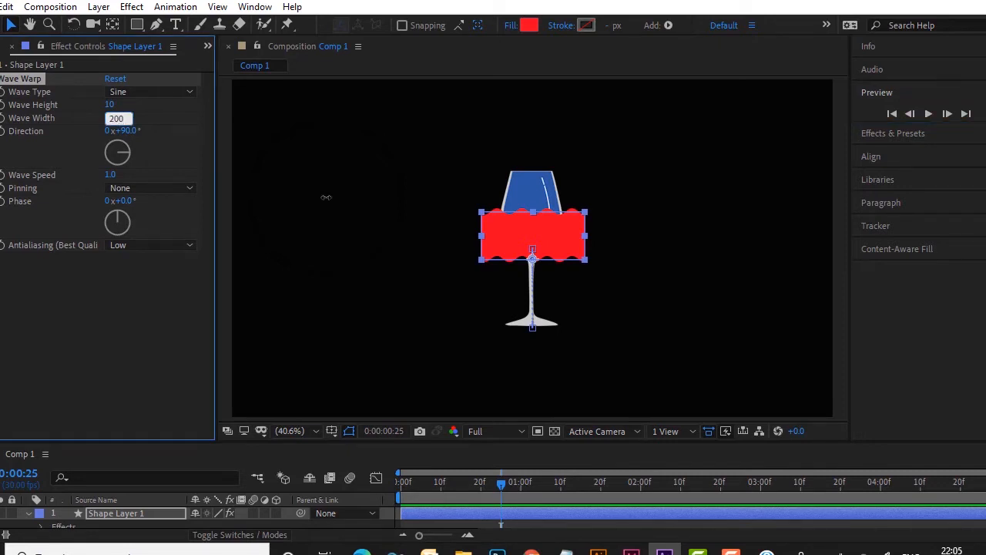
{"action": "type", "text": "0"}
{"action": "key", "text": "Return"}
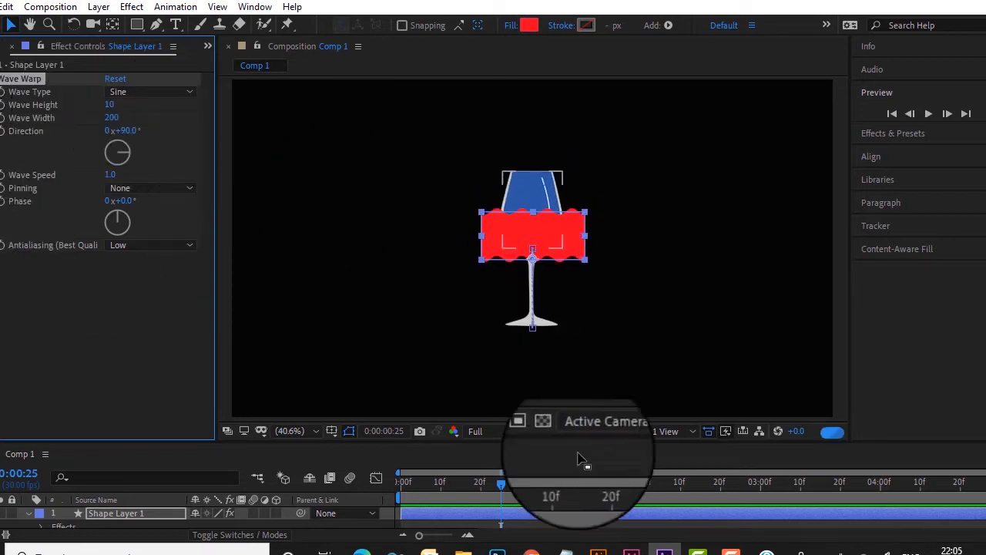
{"action": "left_click_drag", "start_coordinate": [500, 486], "coordinate": [452, 483]}
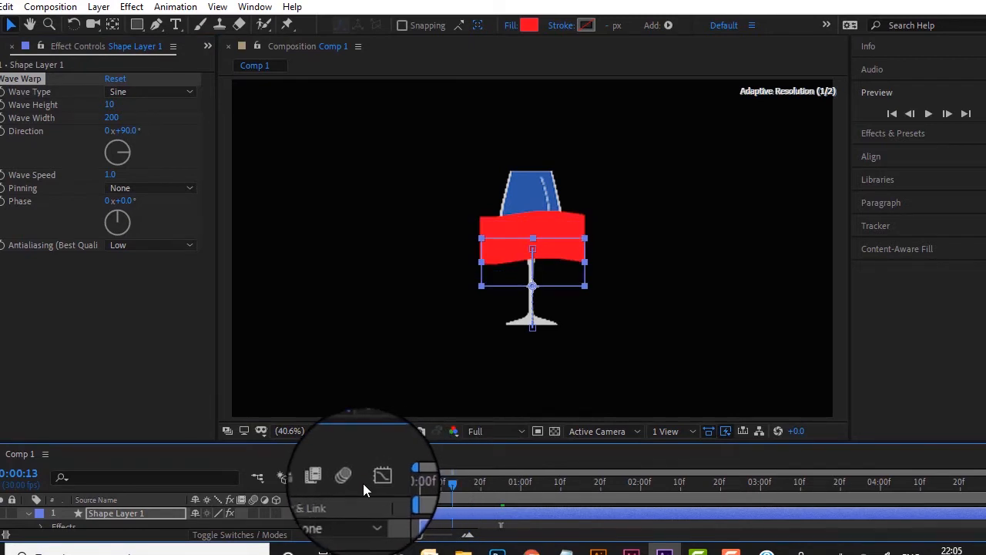
{"action": "left_click_drag", "start_coordinate": [452, 483], "coordinate": [380, 486]}
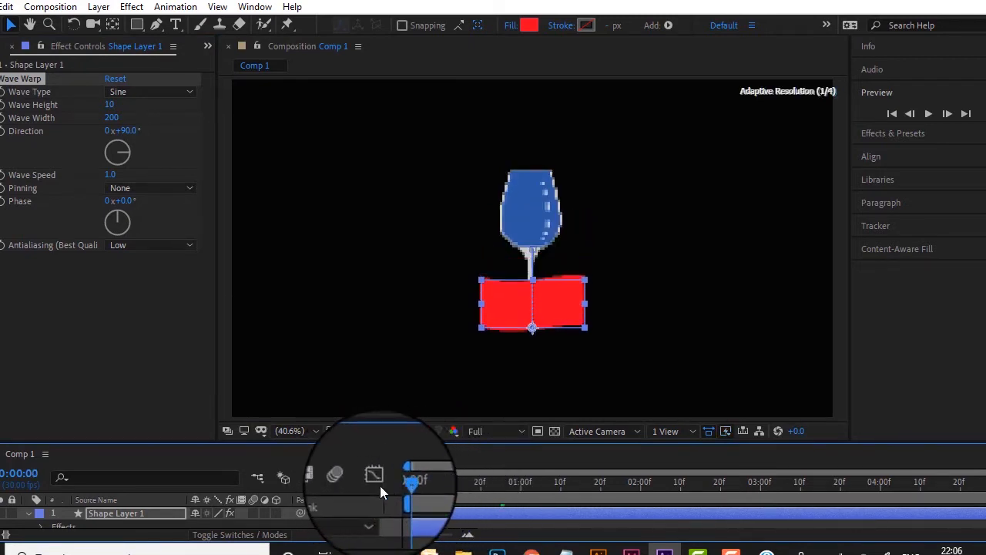
{"action": "left_click", "coordinate": [928, 114]}
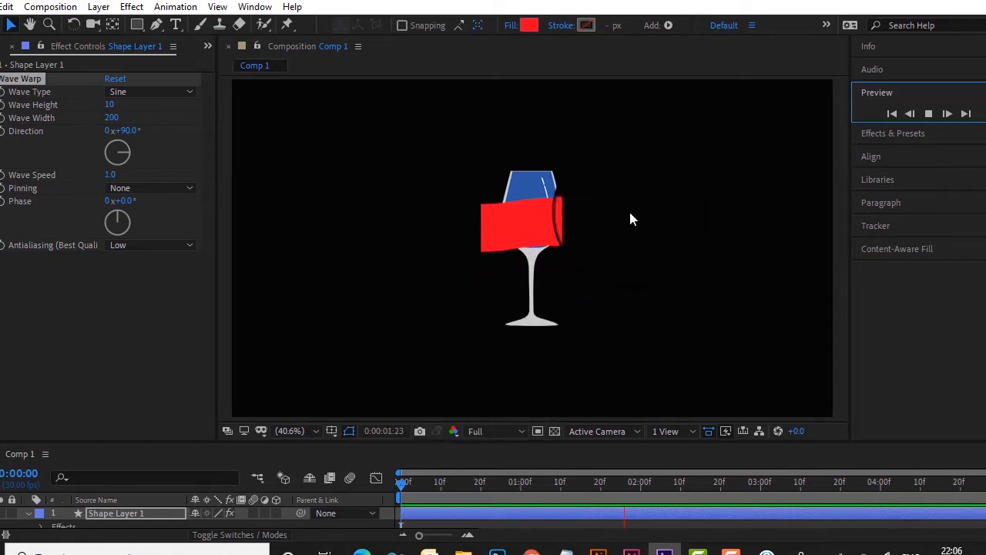
{"action": "left_click", "coordinate": [930, 116]}
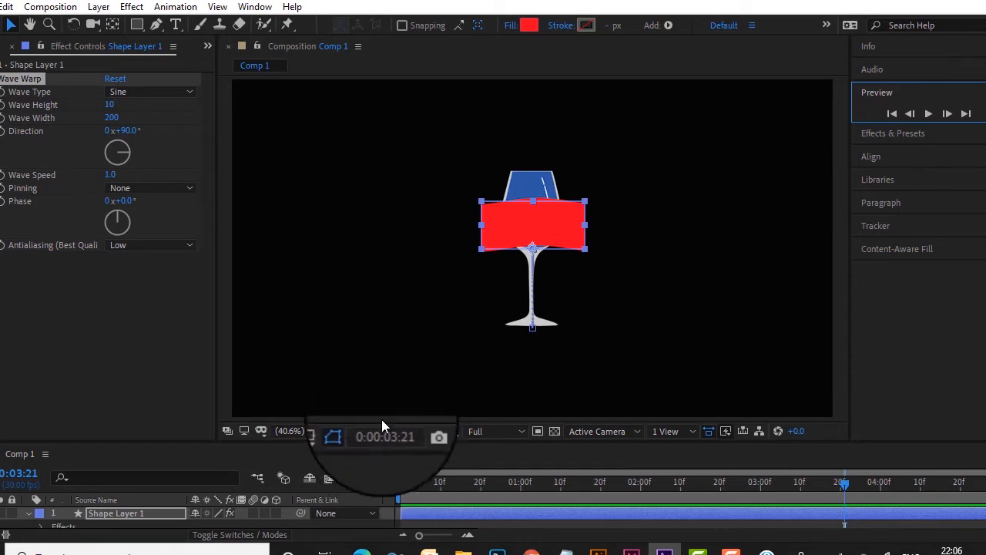
Step: Set Wave Warp's Wave Height to 0 and keyframe it at 0:00:00:00
{"action": "left_click_drag", "start_coordinate": [400, 444], "coordinate": [415, 418]}
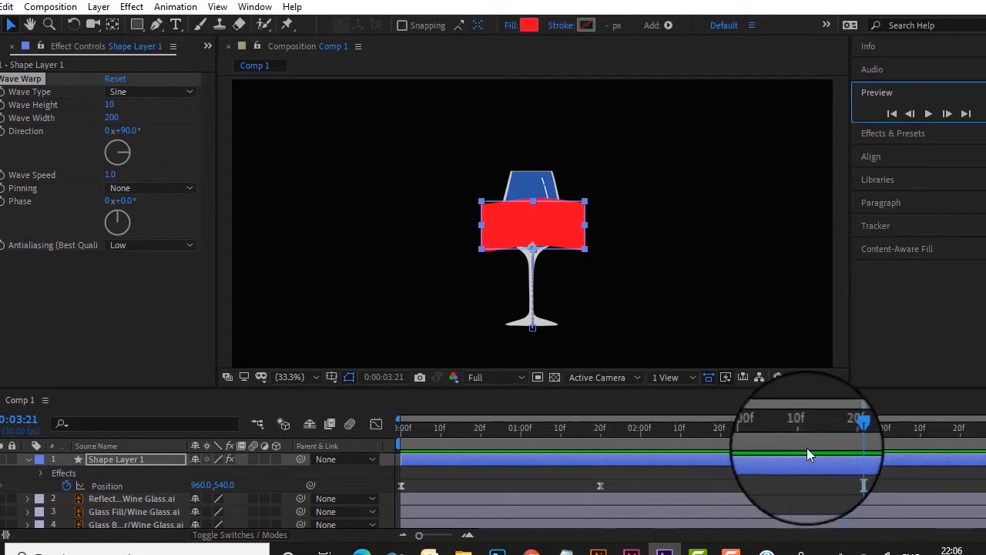
{"action": "left_click_drag", "start_coordinate": [847, 430], "coordinate": [395, 449]}
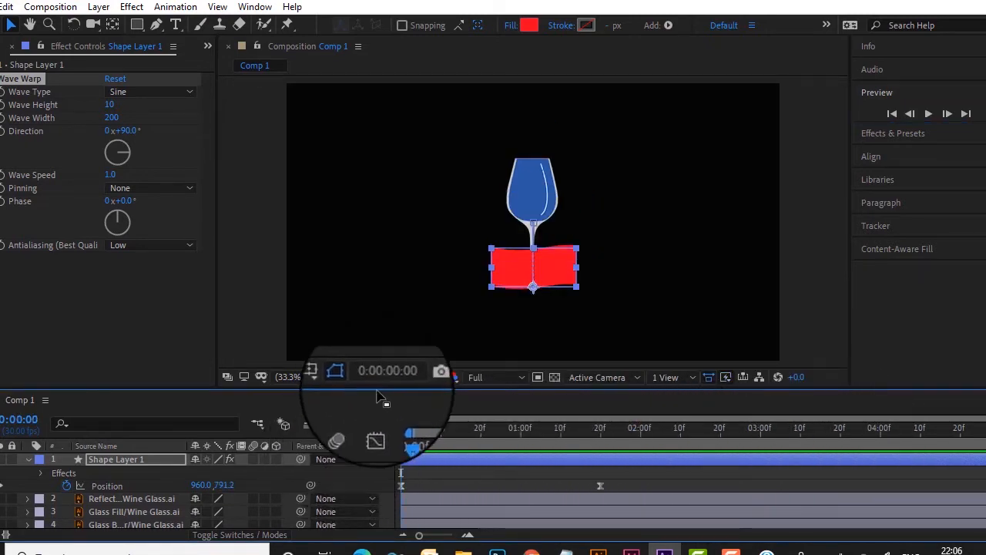
{"action": "left_click_drag", "start_coordinate": [380, 389], "coordinate": [377, 312]}
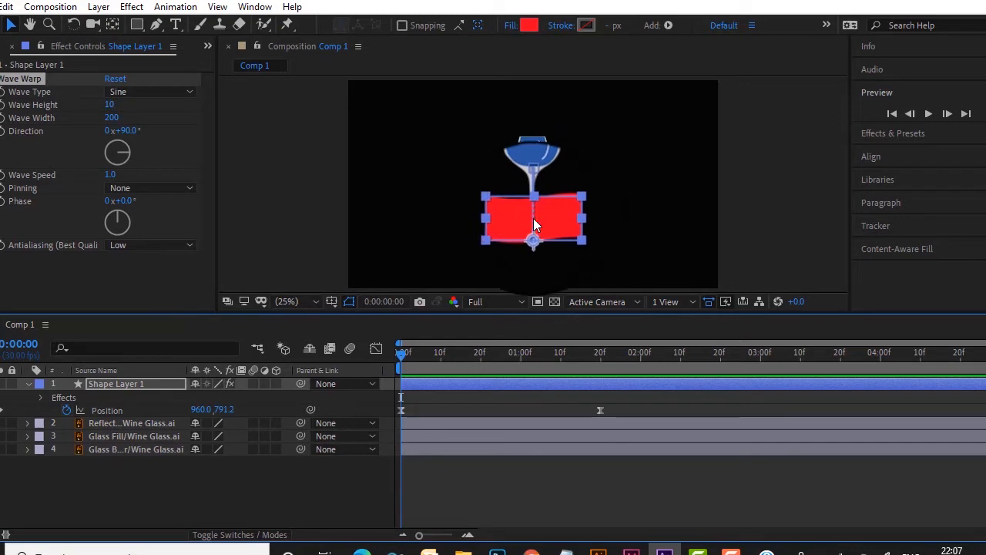
{"action": "left_click", "coordinate": [110, 105]}
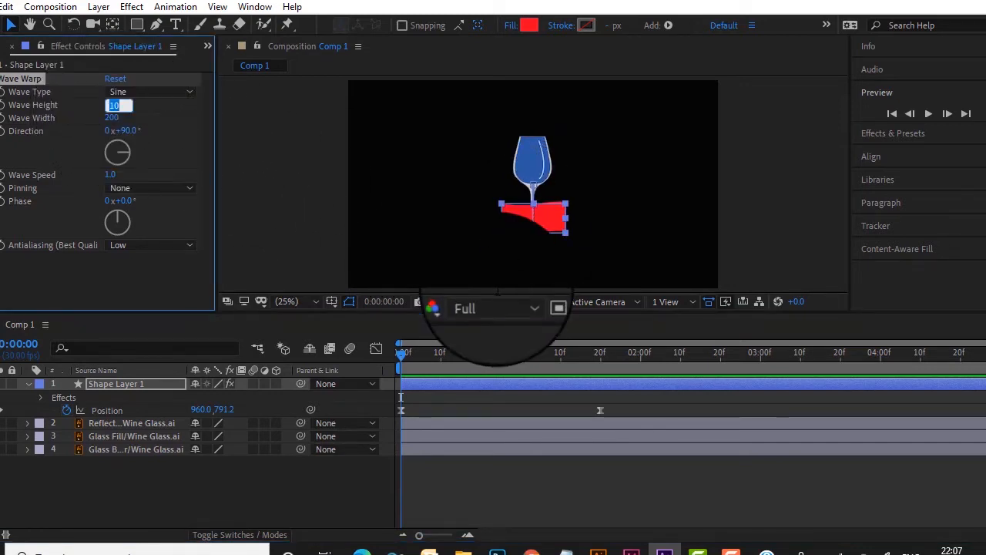
{"action": "type", "text": "0"}
{"action": "key", "text": "Return"}
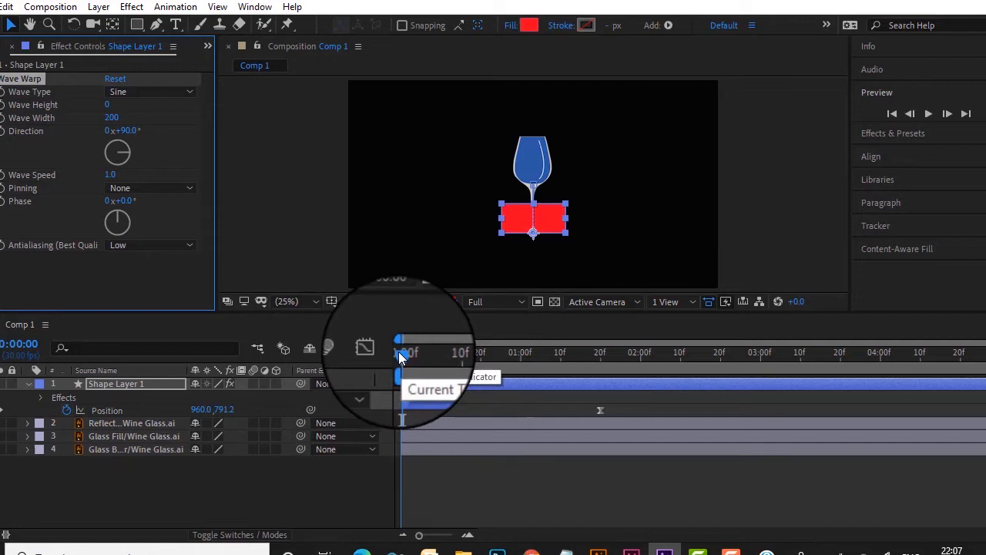
{"action": "left_click_drag", "start_coordinate": [398, 351], "coordinate": [599, 373]}
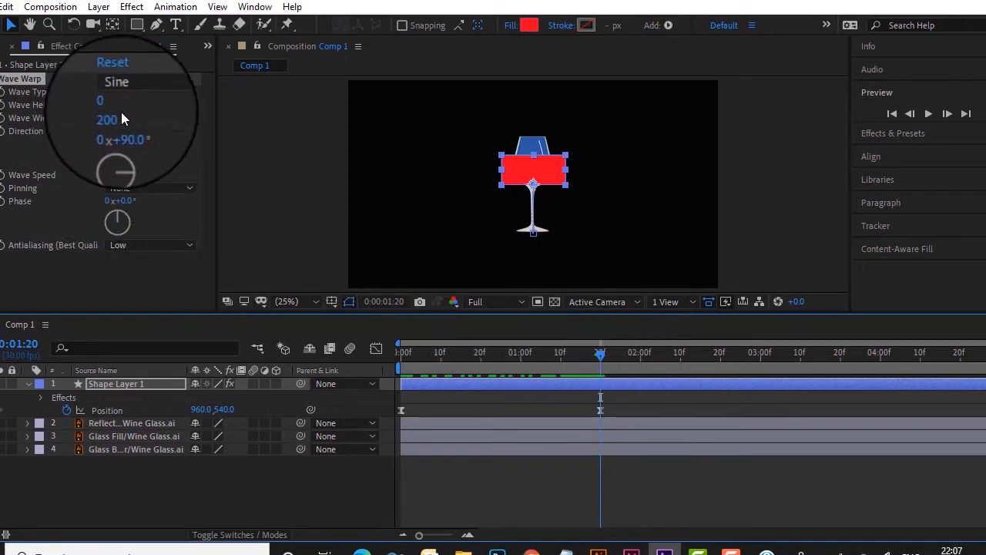
{"action": "left_click_drag", "start_coordinate": [600, 353], "coordinate": [374, 358]}
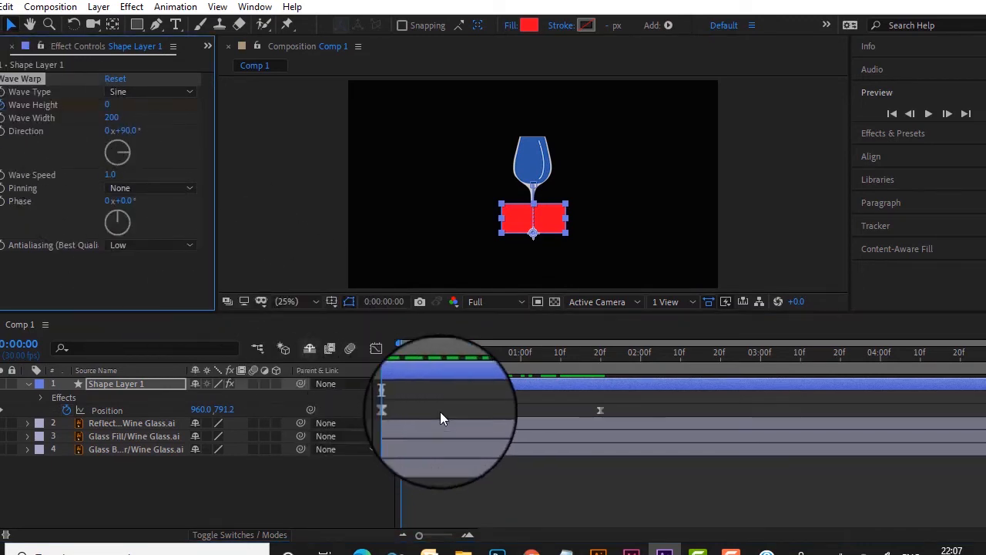
Step: At 0:00:01:20, add a Wave Height keyframe with a value of 30
{"action": "left_click_drag", "start_coordinate": [403, 352], "coordinate": [601, 366]}
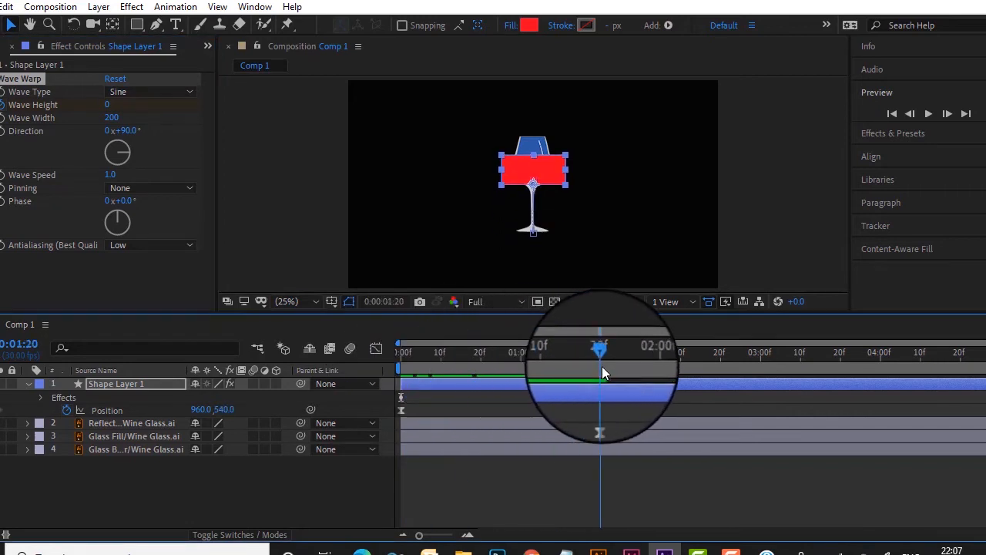
{"action": "left_click", "coordinate": [108, 105]}
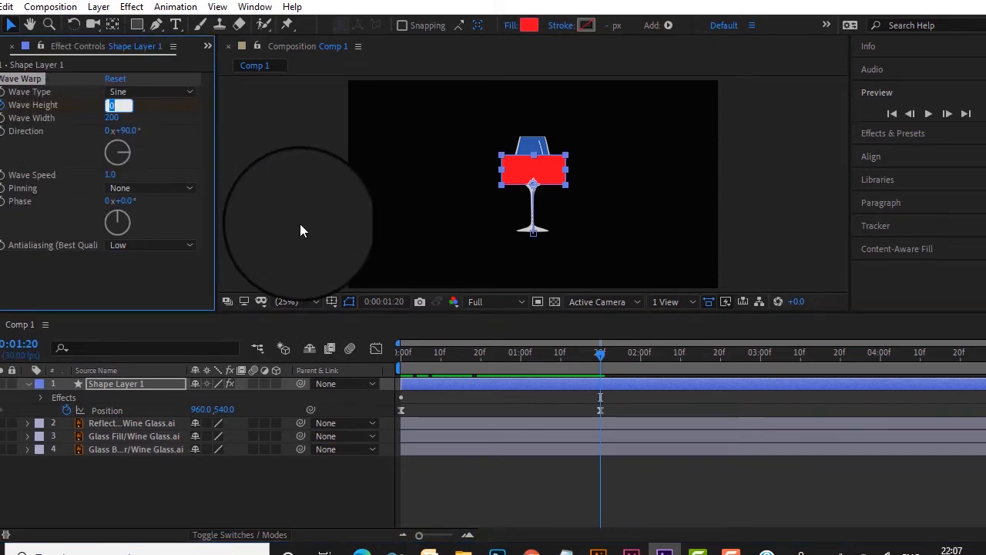
{"action": "key", "text": "Return"}
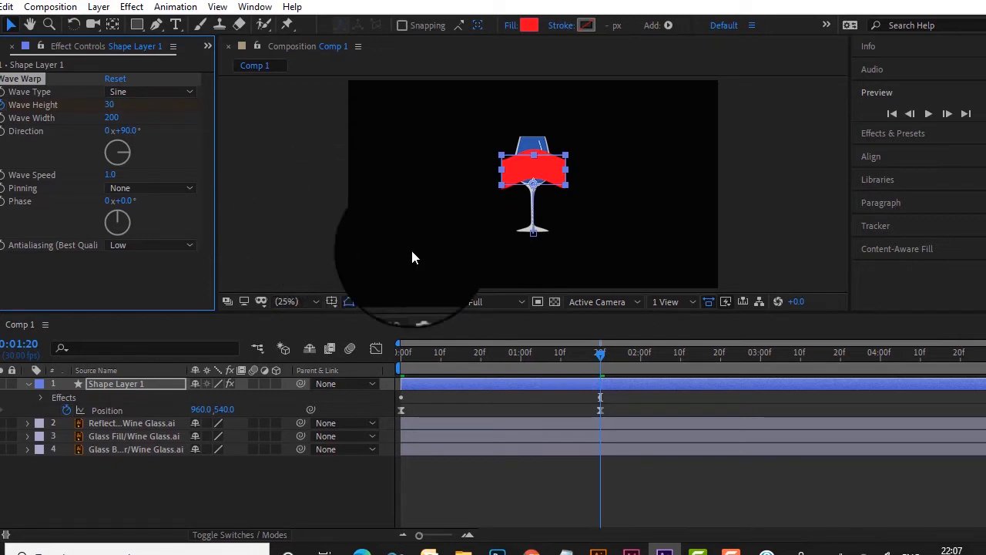
Step: At 0:00:04:02, add a Wave Height keyframe with a value of 0
{"action": "left_click_drag", "start_coordinate": [602, 355], "coordinate": [753, 367]}
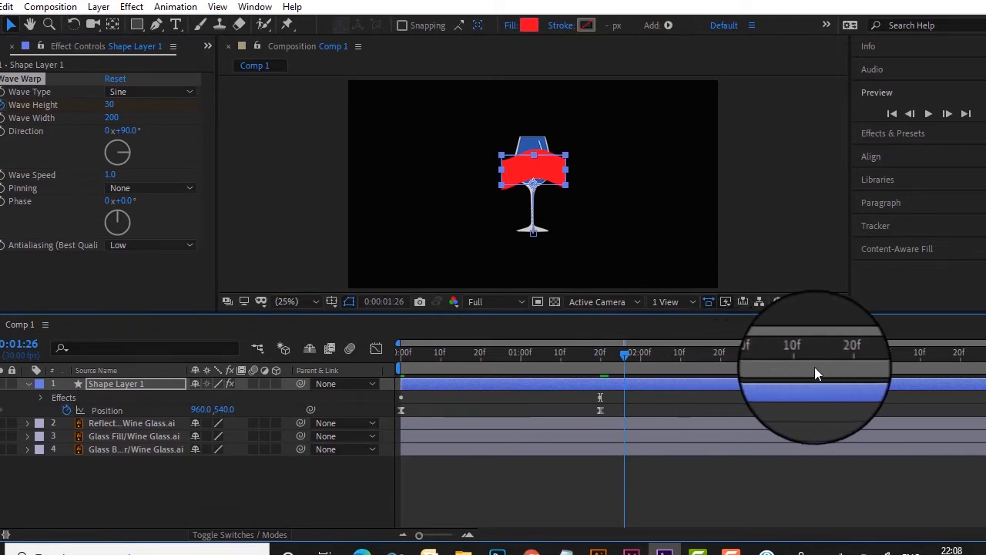
{"action": "left_click_drag", "start_coordinate": [625, 354], "coordinate": [886, 379]}
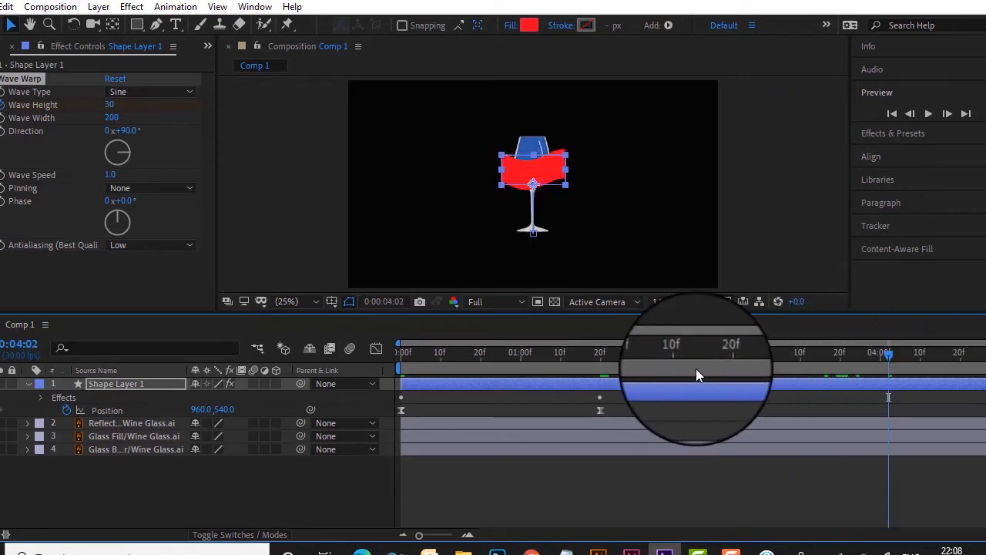
{"action": "left_click", "coordinate": [112, 106]}
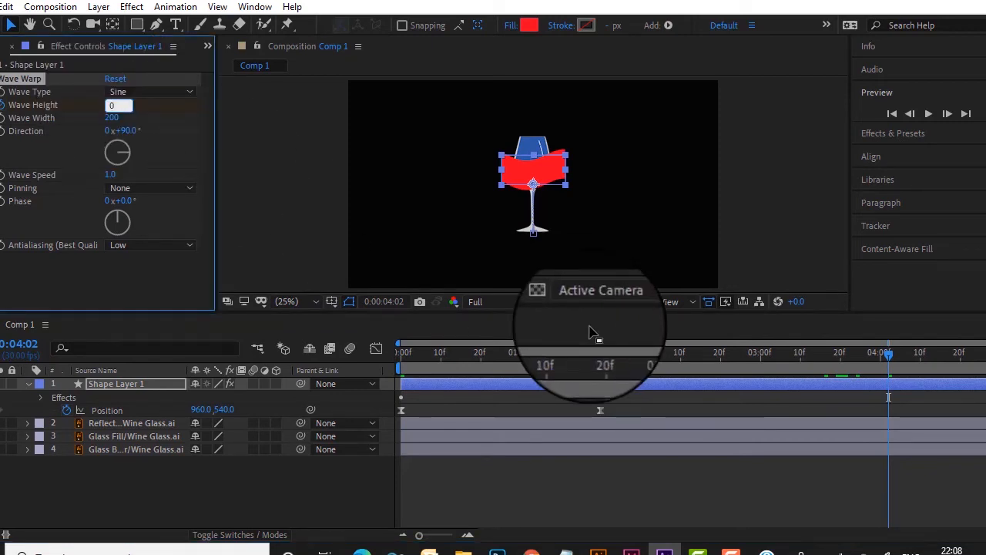
{"action": "key", "text": "Return"}
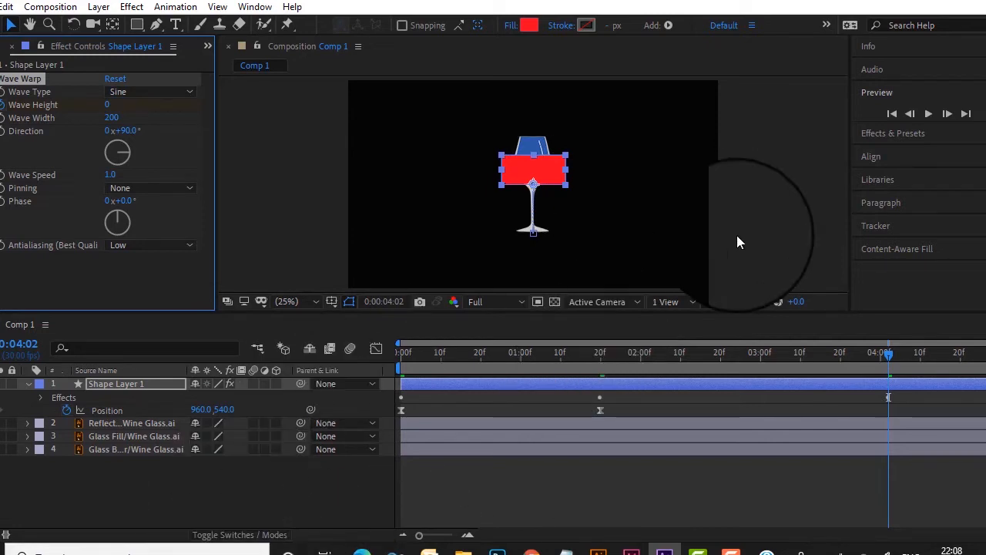
Step: Enlarge the composition view and preview the keyframed wave animation from 0:00:00:00
{"action": "left_click_drag", "start_coordinate": [889, 354], "coordinate": [385, 393]}
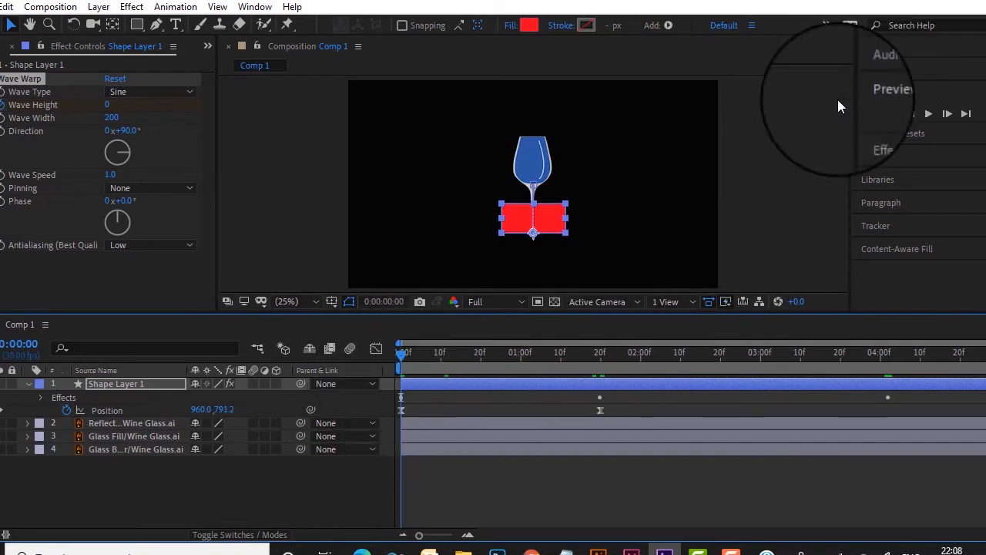
{"action": "left_click_drag", "start_coordinate": [635, 313], "coordinate": [613, 414]}
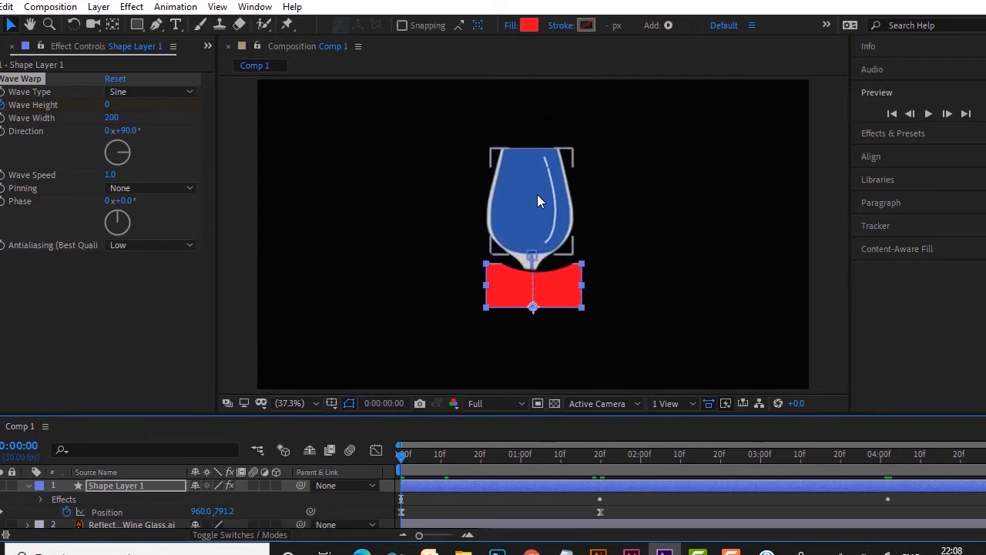
{"action": "left_click", "coordinate": [933, 114]}
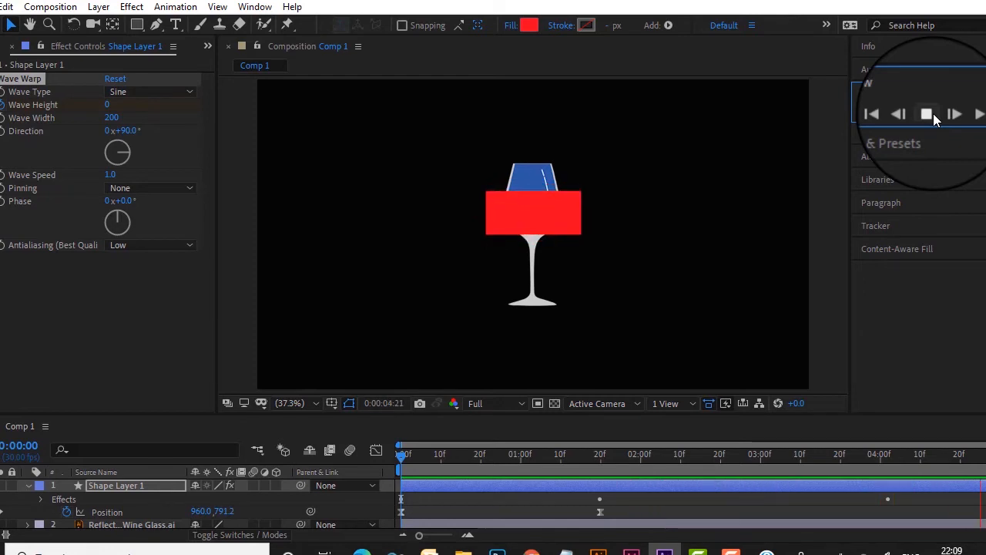
{"action": "left_click", "coordinate": [933, 113]}
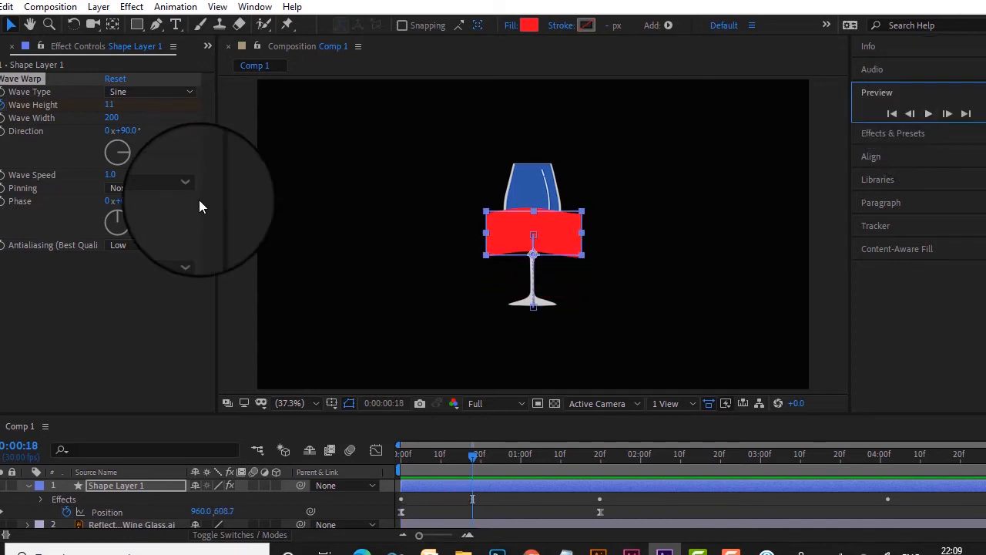
Step: Set the Wave Warp effect's Wave Speed on Shape Layer 1 to 0.7
{"action": "left_click", "coordinate": [110, 176]}
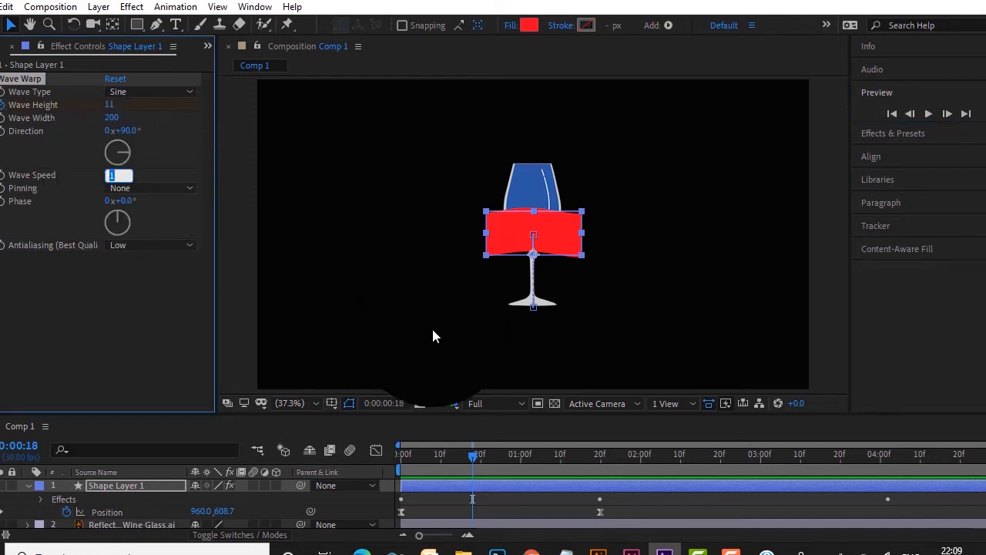
{"action": "key", "text": "BackSpace"}
{"action": "type", "text": ".7"}
{"action": "key", "text": "Return"}
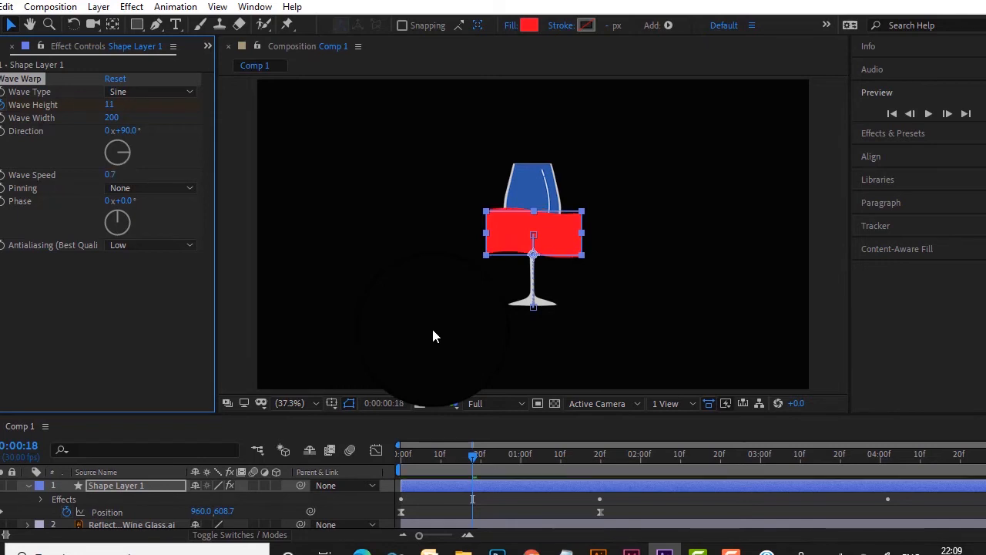
Step: Preview the slowed wave animation from 0:00:00:00, stopping playback partway through
{"action": "left_click_drag", "start_coordinate": [472, 455], "coordinate": [368, 456]}
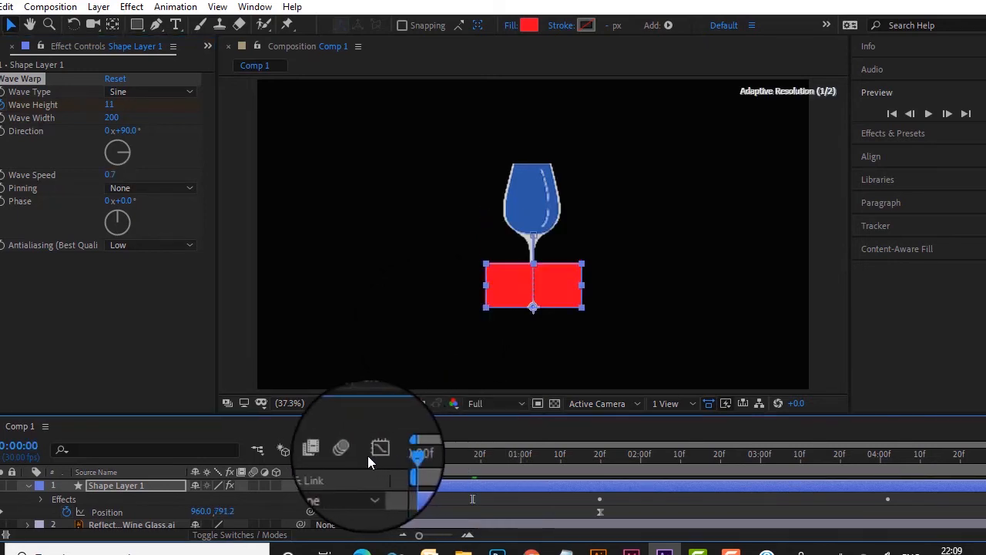
{"action": "left_click", "coordinate": [929, 115]}
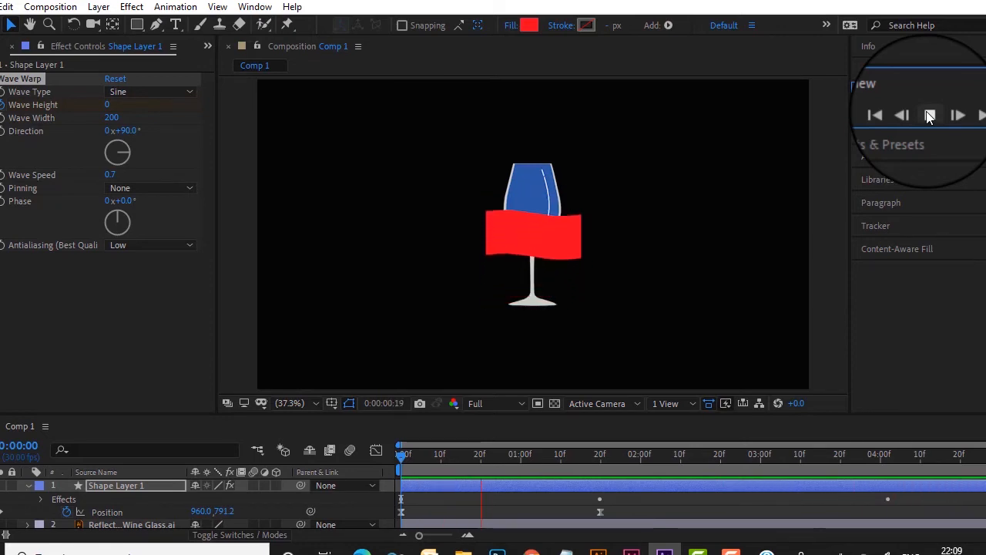
{"action": "left_click", "coordinate": [930, 116]}
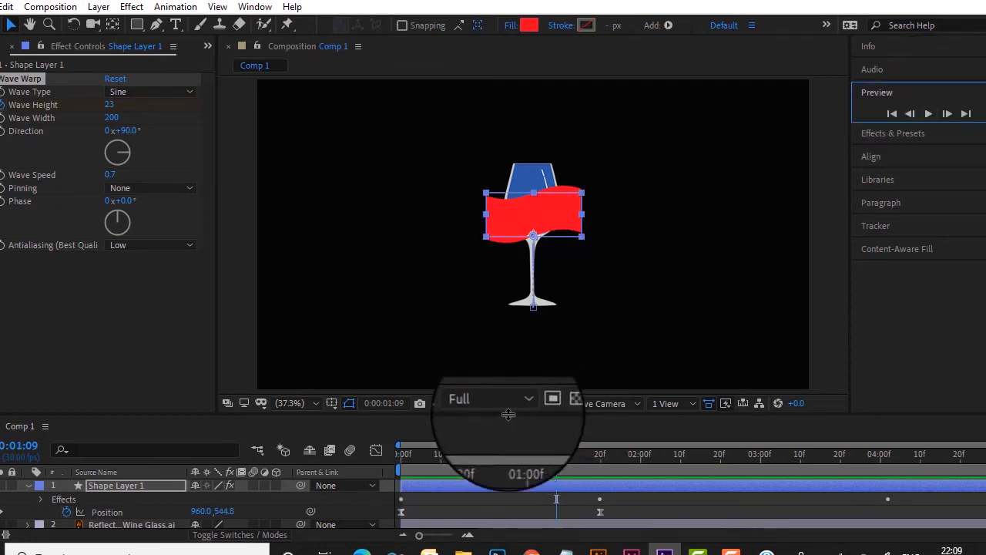
Step: Collapse Shape Layer 1's properties and move the Glass Fill/Wine Glass.ai layer above it in the layer stack
{"action": "left_click_drag", "start_coordinate": [509, 414], "coordinate": [502, 333]}
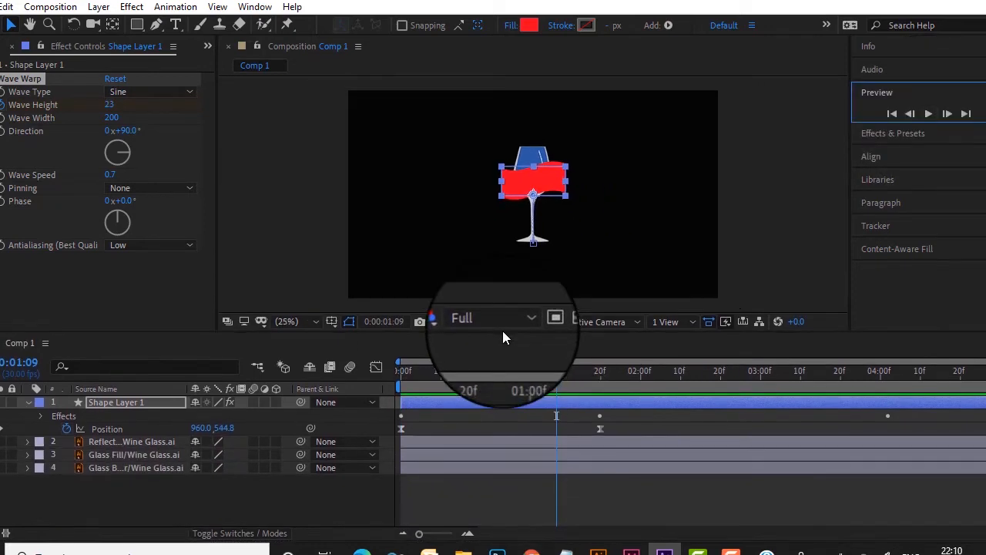
{"action": "left_click", "coordinate": [30, 401]}
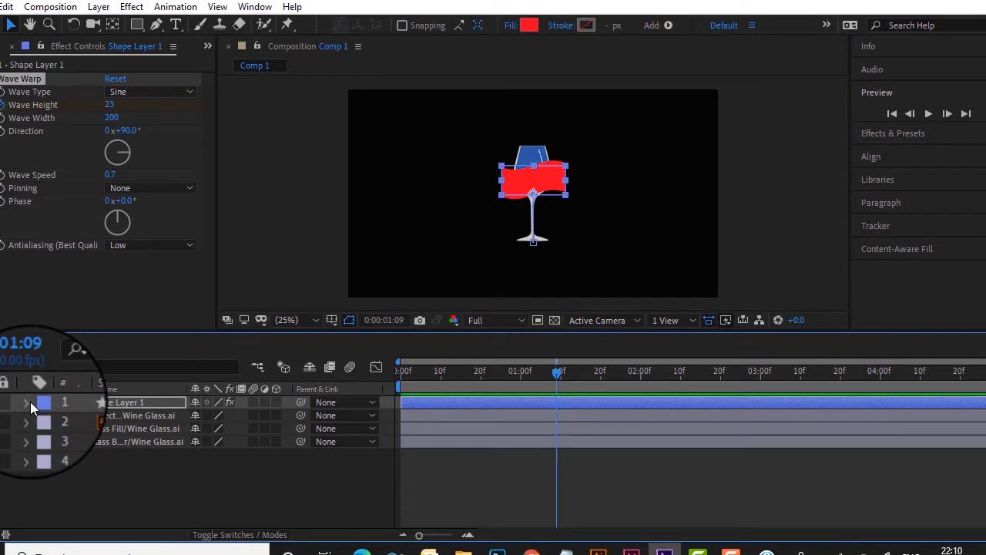
{"action": "left_click", "coordinate": [141, 428]}
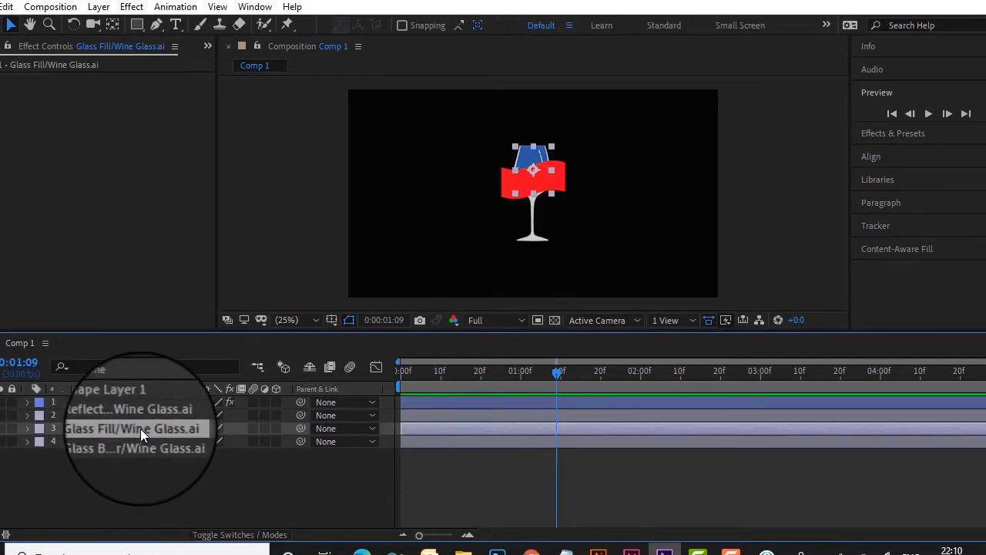
{"action": "left_click_drag", "start_coordinate": [140, 428], "coordinate": [141, 404]}
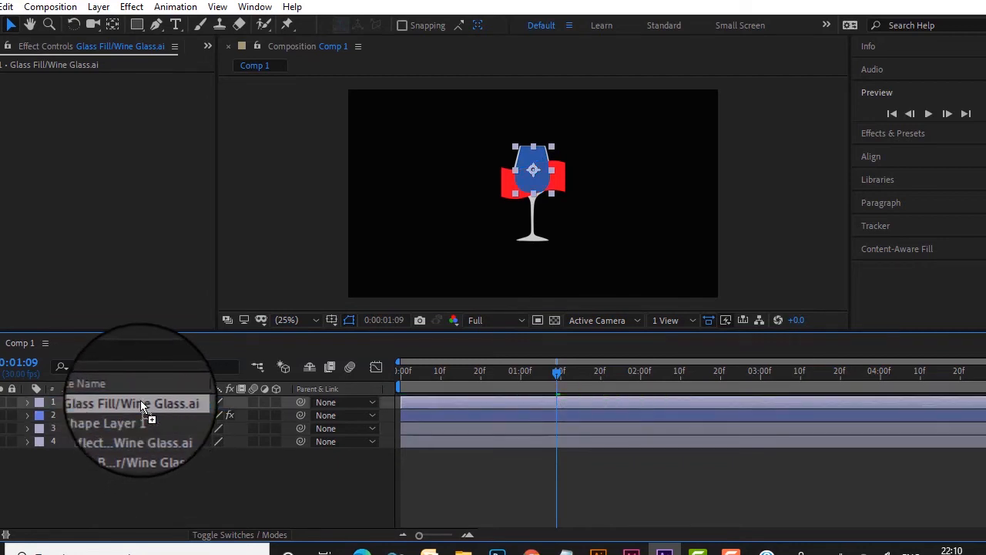
Step: Show the Modes column in the timeline and set Shape Layer 1's track matte to Alpha Matte using Glass Fill/Wine Glass.ai
{"action": "left_click", "coordinate": [135, 414]}
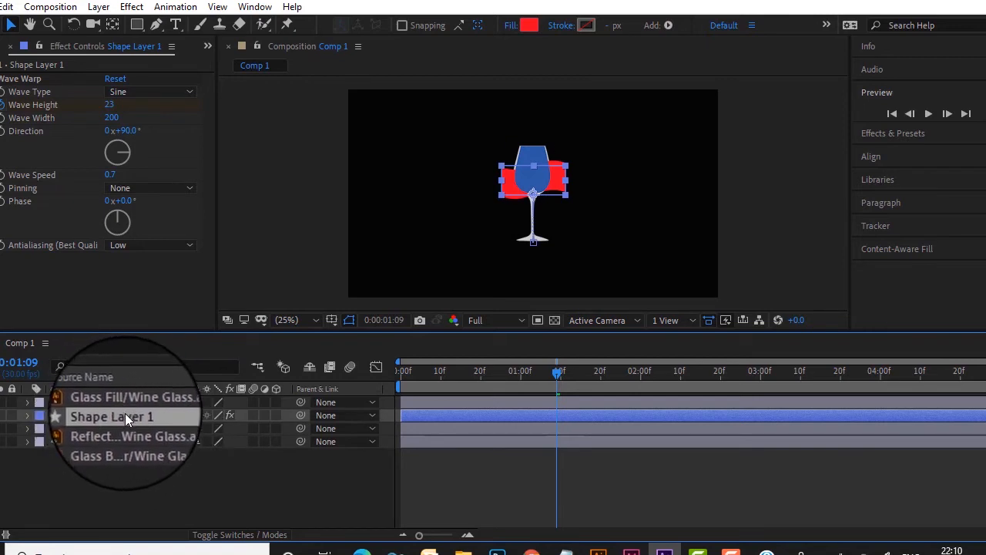
{"action": "right_click", "coordinate": [353, 386]}
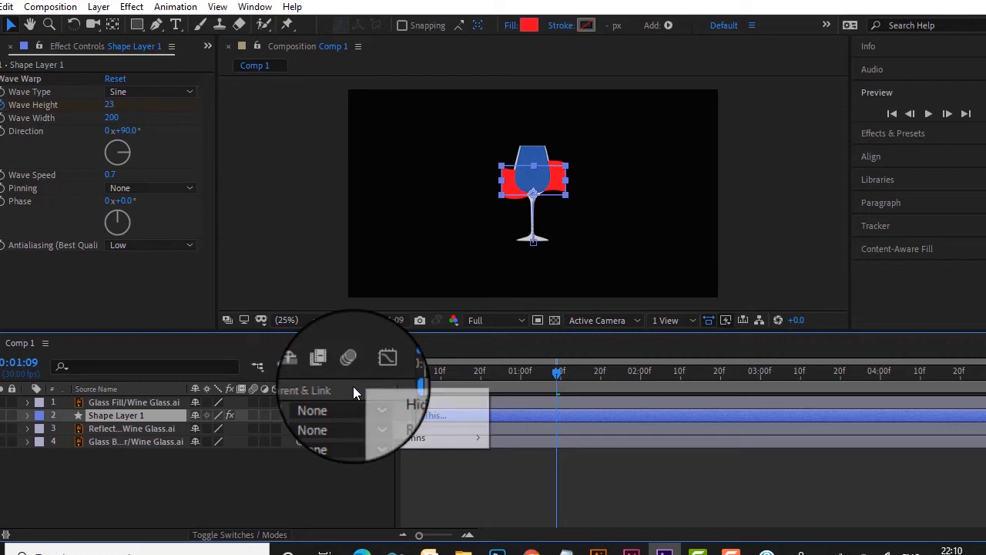
{"action": "mouse_move", "coordinate": [420, 437]}
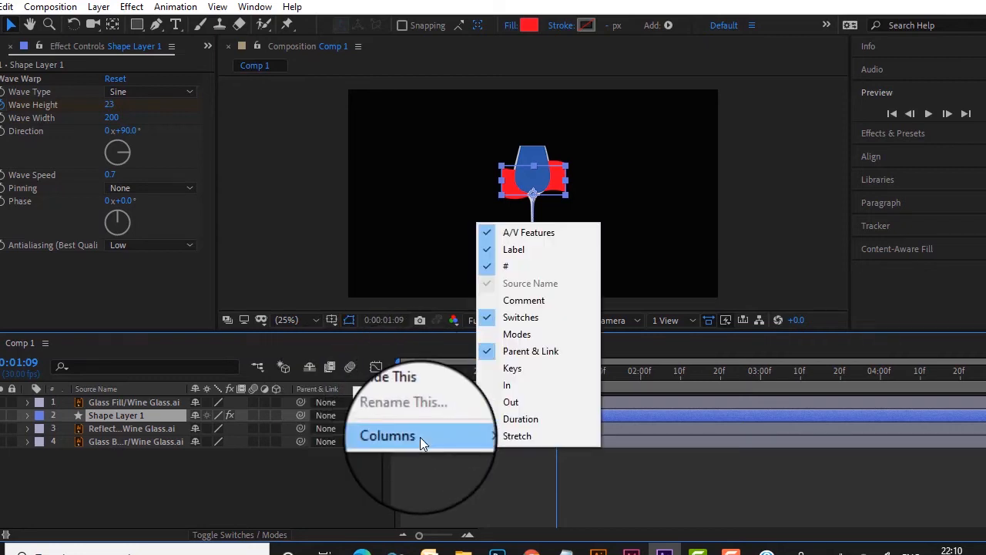
{"action": "left_click", "coordinate": [544, 336]}
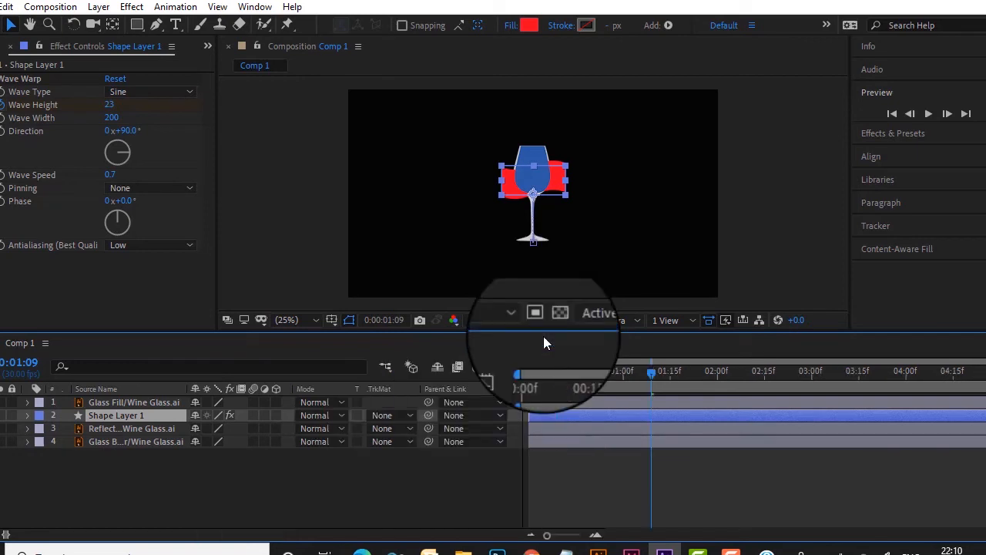
{"action": "left_click", "coordinate": [409, 417]}
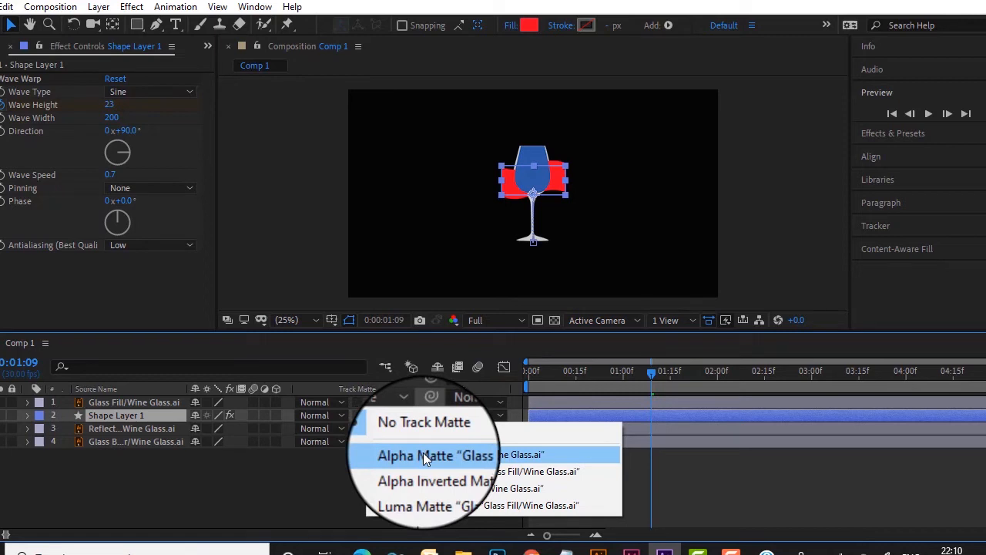
{"action": "left_click", "coordinate": [424, 453]}
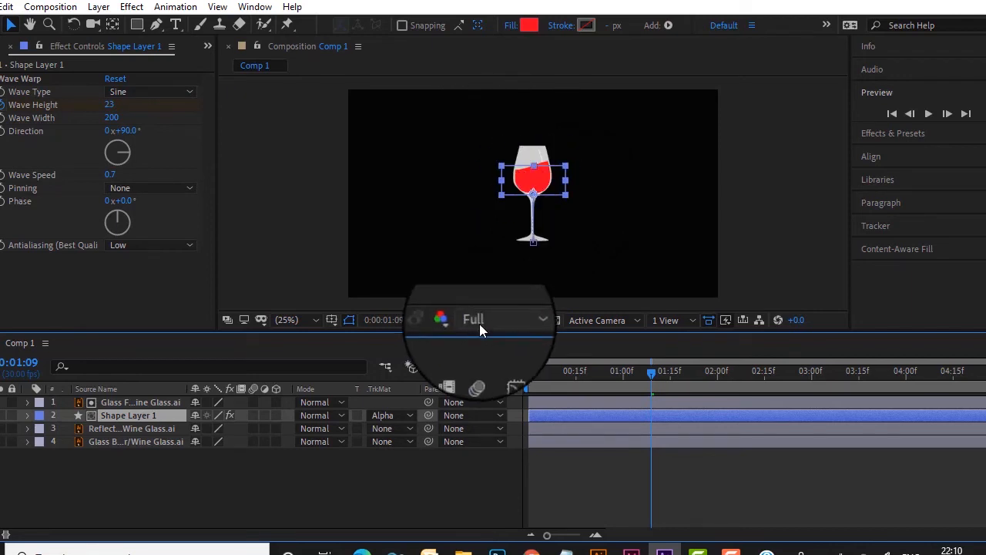
Step: Preview the liquid masked inside the glass from 0:00:00:00, then stop playback
{"action": "left_click_drag", "start_coordinate": [486, 331], "coordinate": [473, 412]}
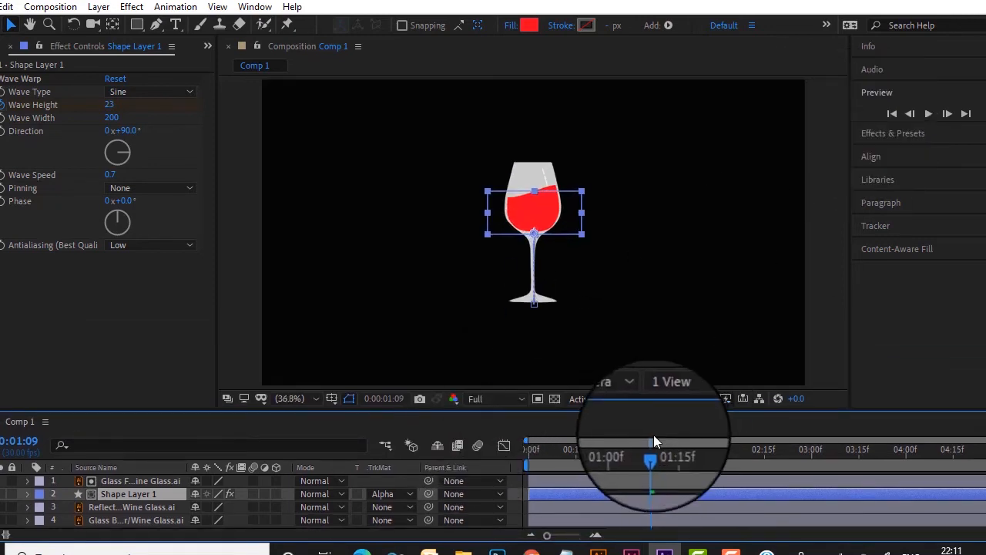
{"action": "left_click_drag", "start_coordinate": [648, 451], "coordinate": [498, 466]}
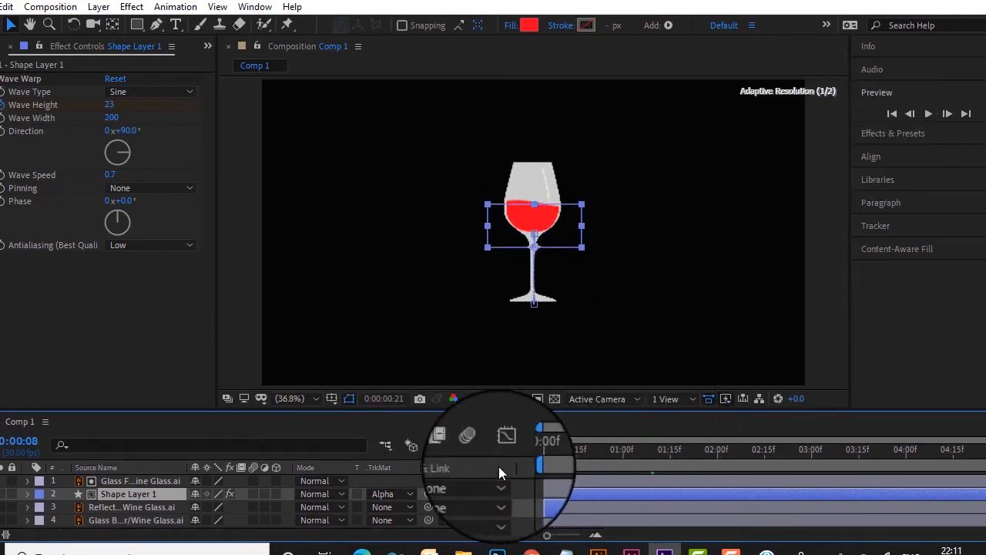
{"action": "left_click", "coordinate": [928, 113]}
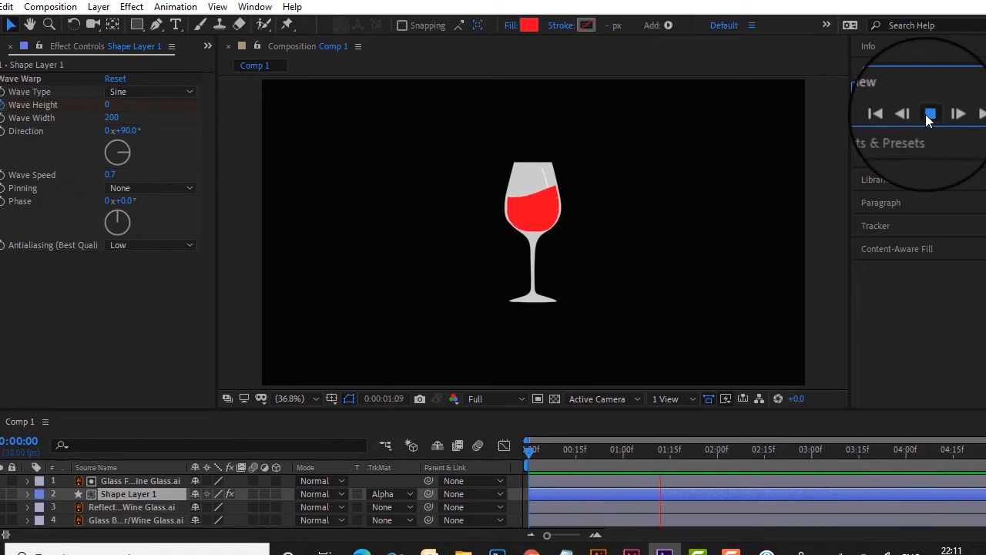
{"action": "left_click", "coordinate": [928, 114]}
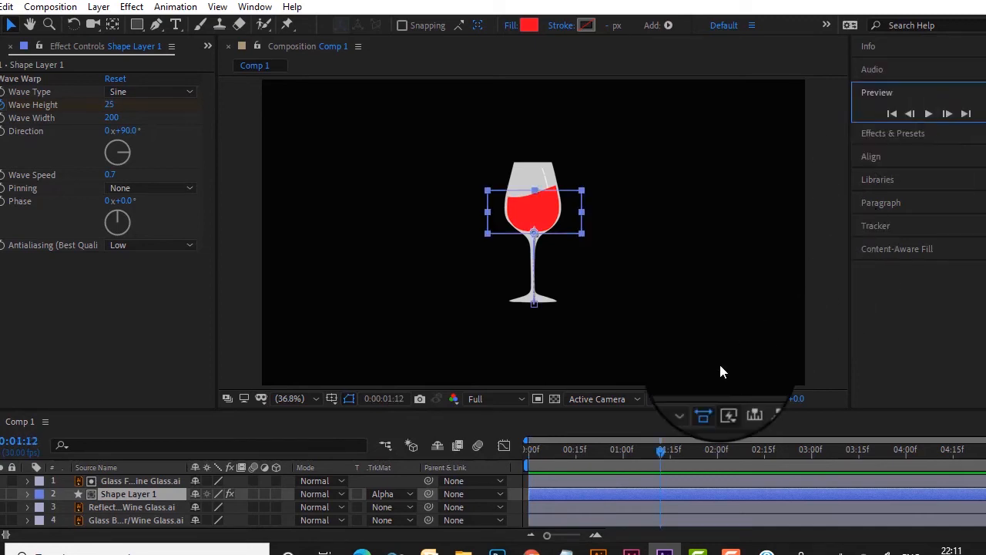
Step: Give the Glass Fill/Wine Glass.ai matte layer and Shape Layer 1 a Yellow label colour
{"action": "left_click_drag", "start_coordinate": [476, 408], "coordinate": [466, 309]}
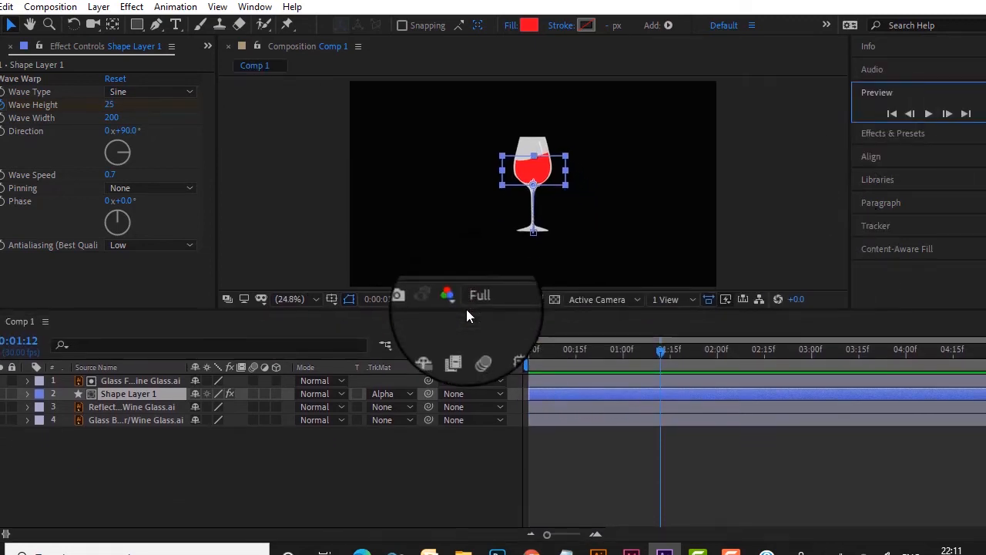
{"action": "left_click", "coordinate": [133, 381], "text": "shift"}
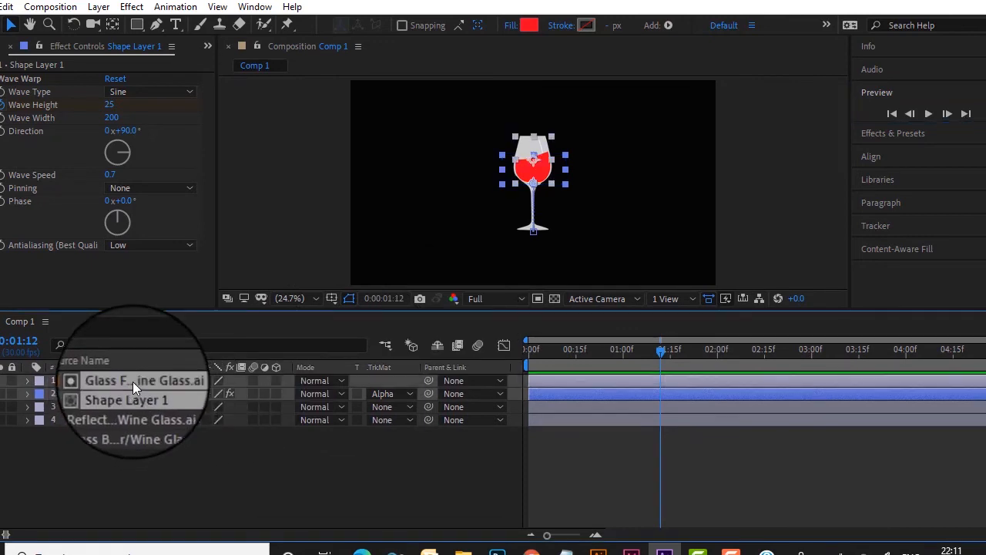
{"action": "left_click", "coordinate": [43, 380]}
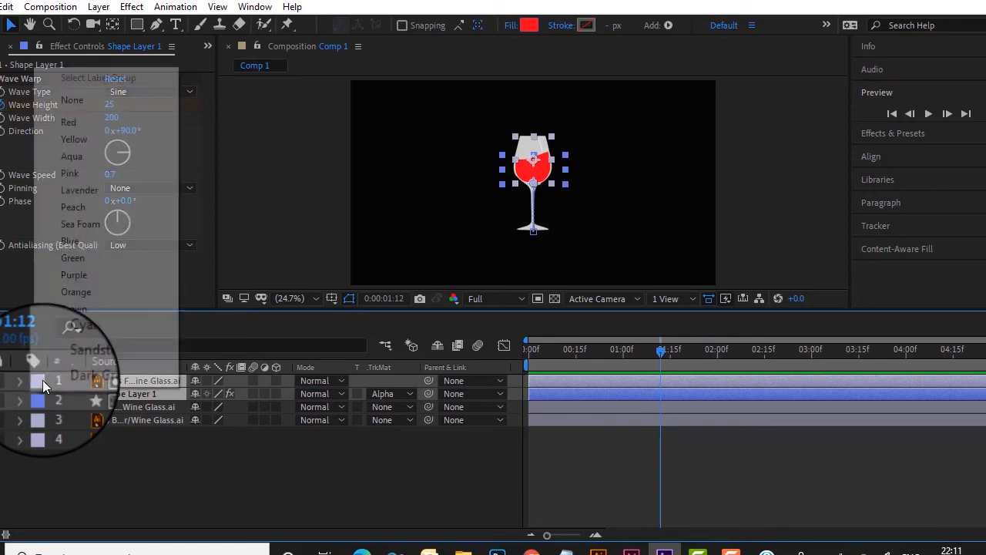
{"action": "left_click", "coordinate": [111, 145]}
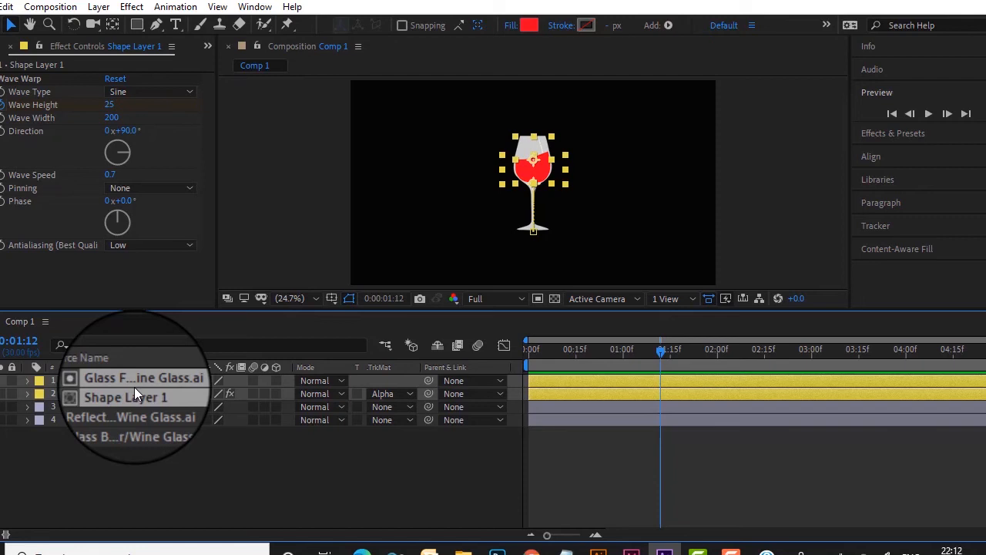
Step: Duplicate the two yellow layers as a pair labelled Red, placed directly below the original pair in the stack
{"action": "key", "text": "ctrl+d"}
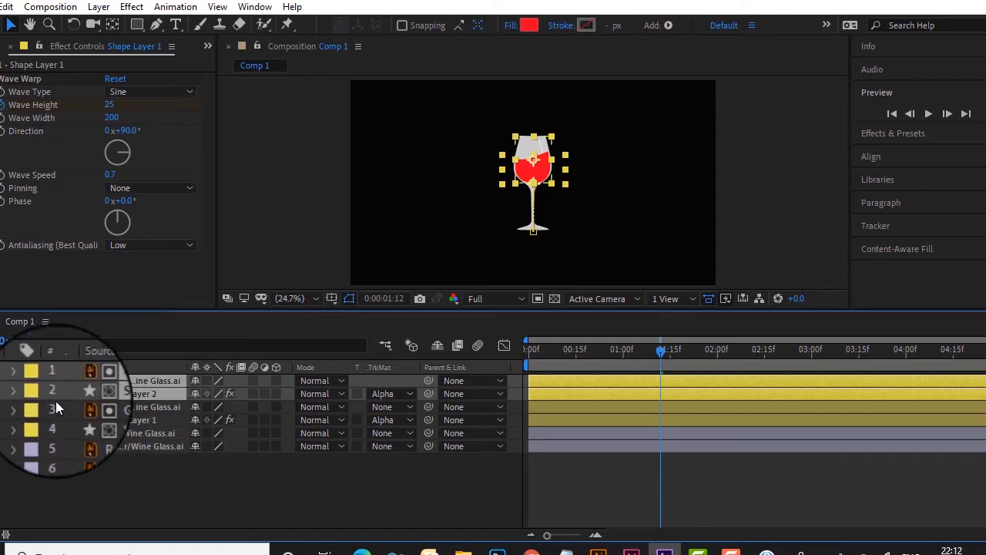
{"action": "left_click", "coordinate": [37, 382]}
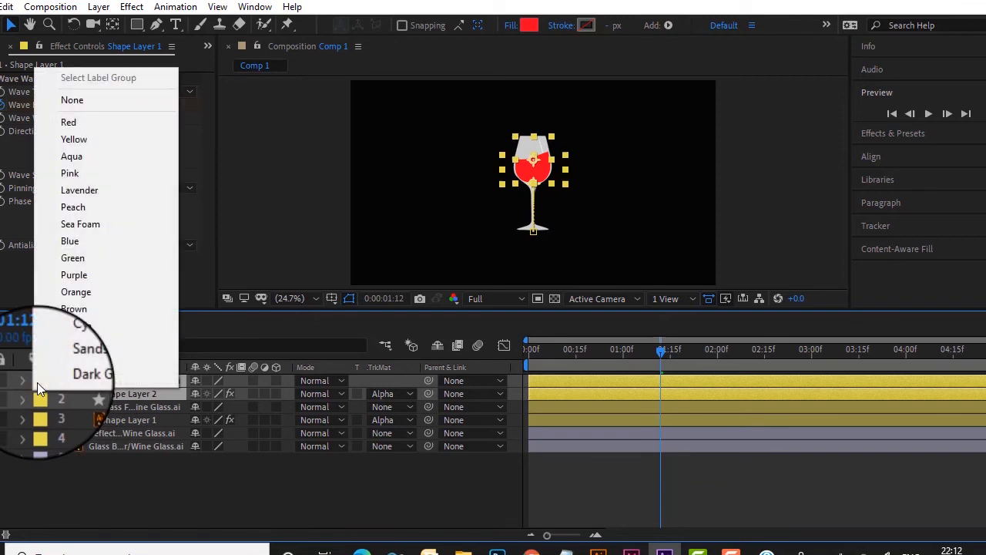
{"action": "left_click", "coordinate": [93, 126]}
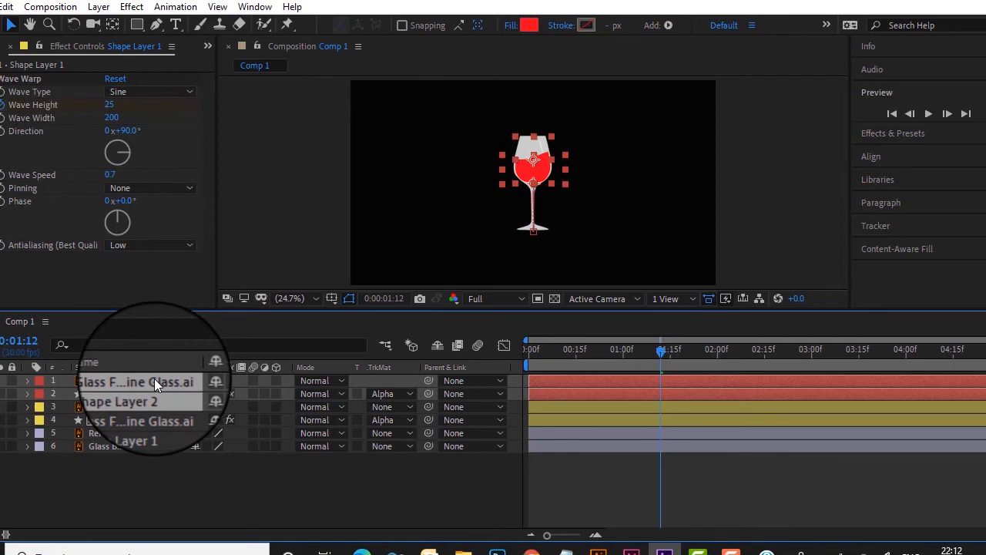
{"action": "left_click_drag", "start_coordinate": [155, 378], "coordinate": [143, 422]}
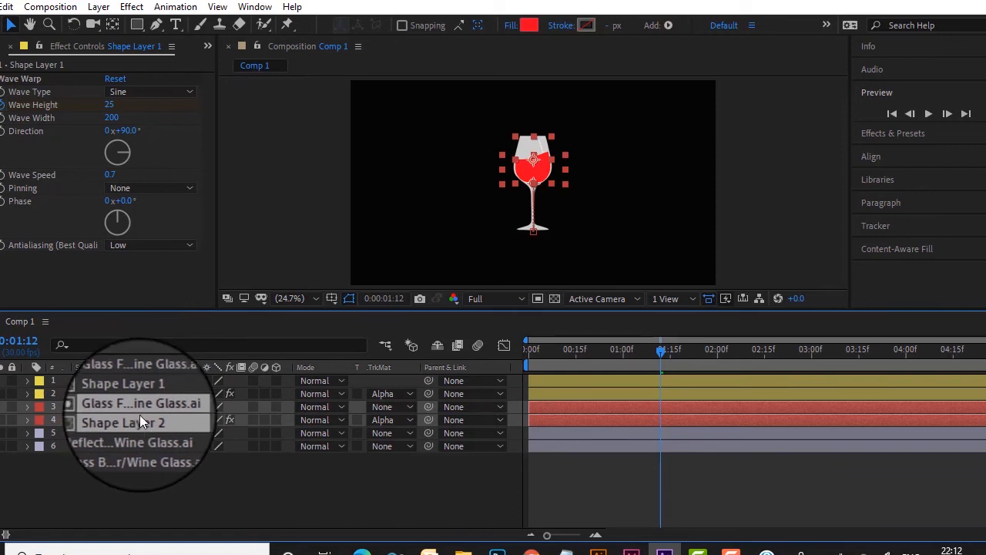
{"action": "left_click", "coordinate": [121, 492]}
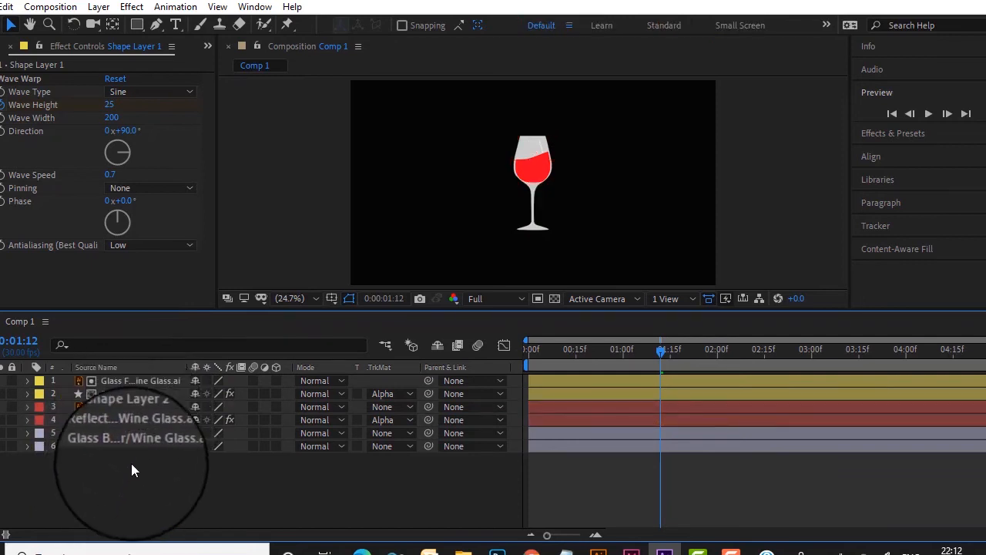
Step: Change Shape Layer 2's fill to a darker red, about C01D30
{"action": "left_click", "coordinate": [138, 418]}
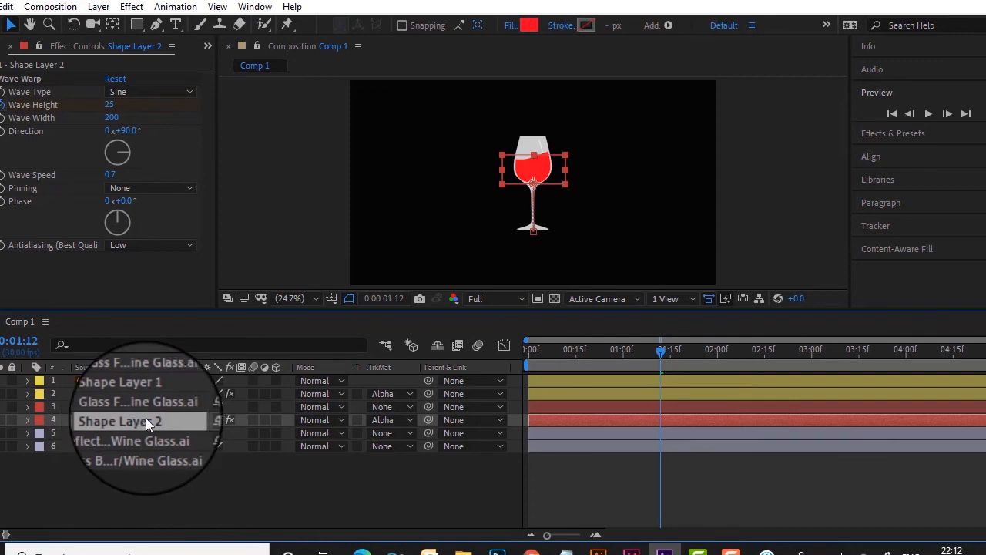
{"action": "left_click", "coordinate": [530, 28]}
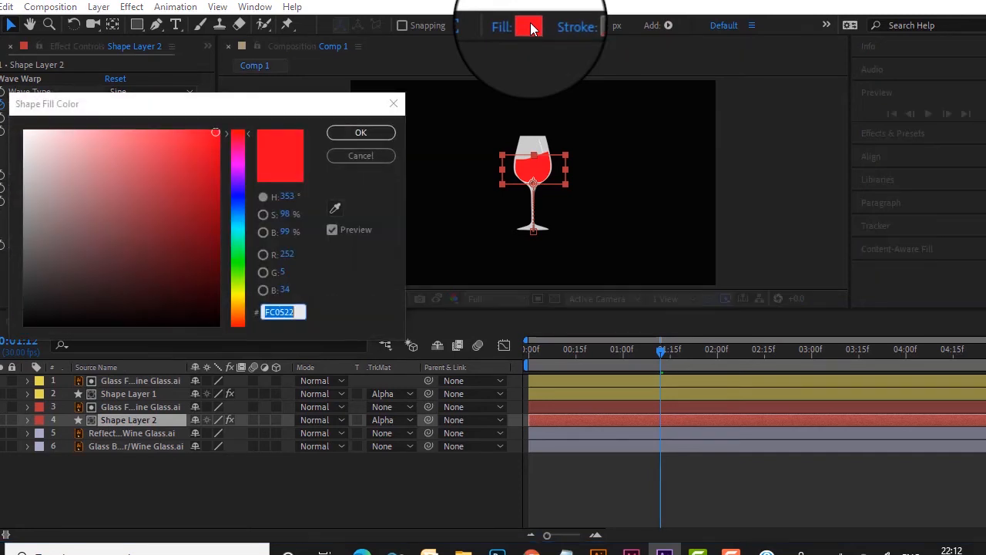
{"action": "left_click", "coordinate": [187, 188]}
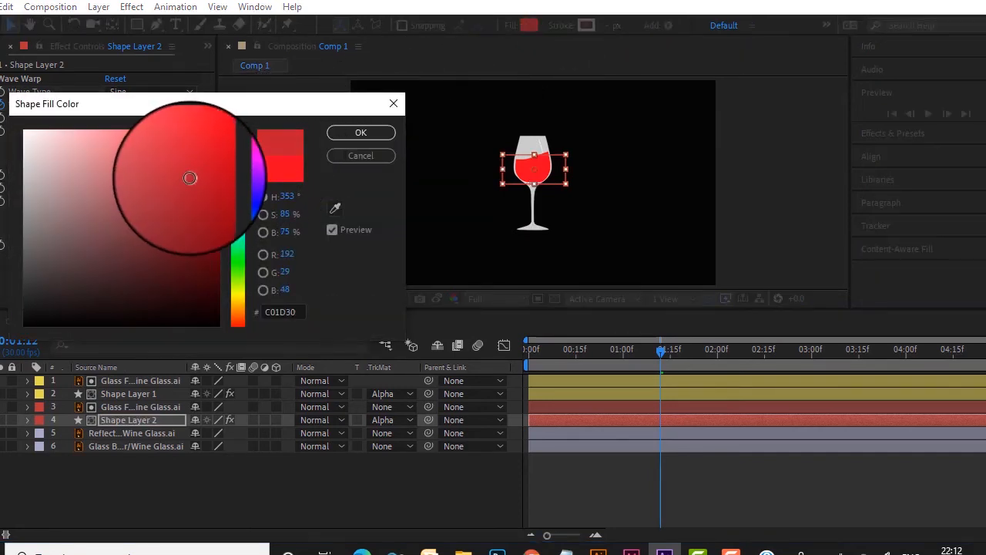
{"action": "left_click", "coordinate": [347, 136]}
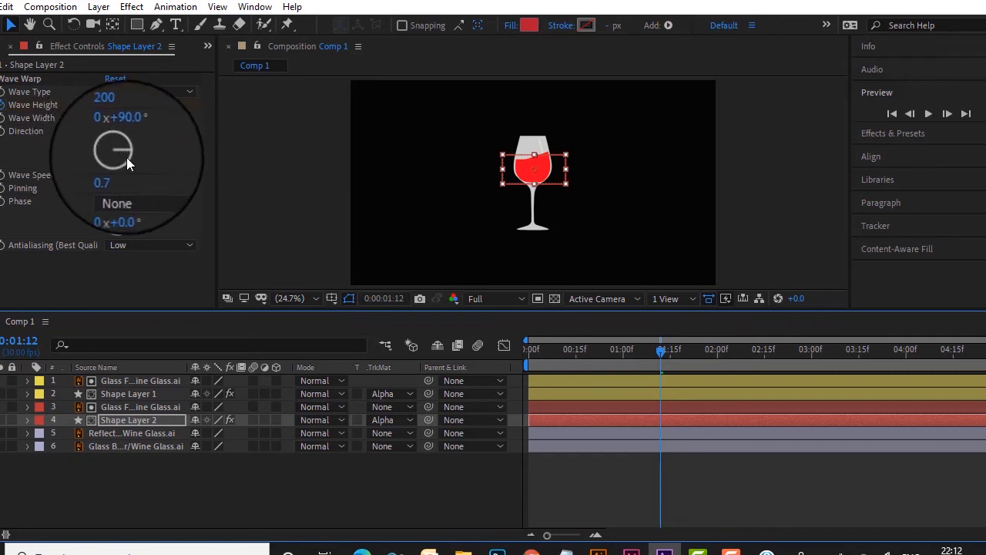
Step: Set the Wave Warp Direction on Shape Layer 2 to -90°
{"action": "left_click", "coordinate": [125, 131]}
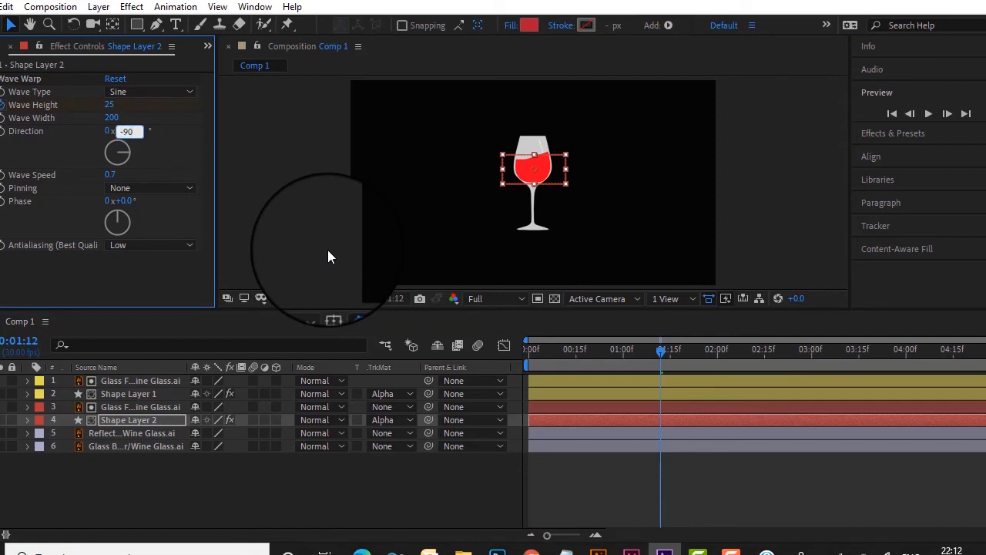
{"action": "type", "text": "-90"}
{"action": "key", "text": "Return"}
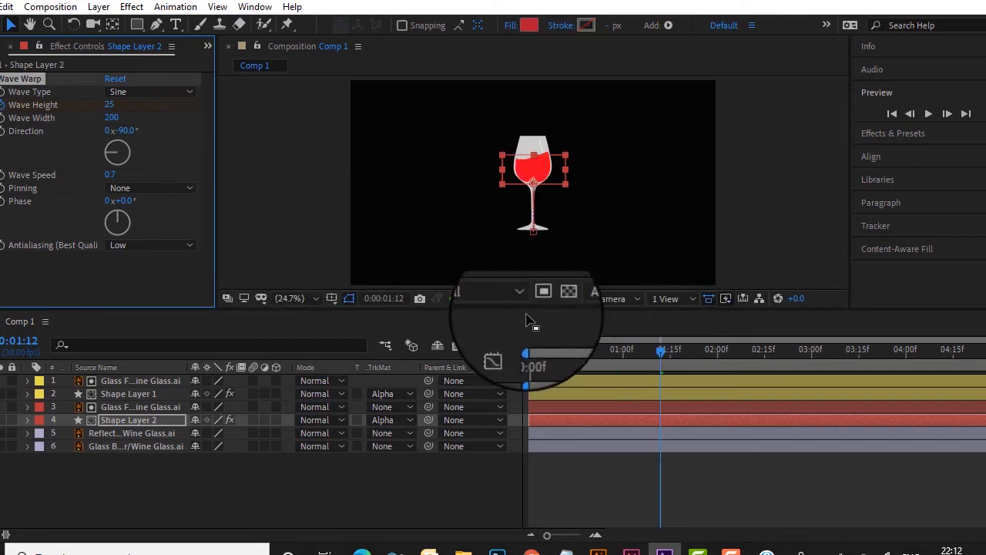
{"action": "left_click_drag", "start_coordinate": [533, 309], "coordinate": [525, 451]}
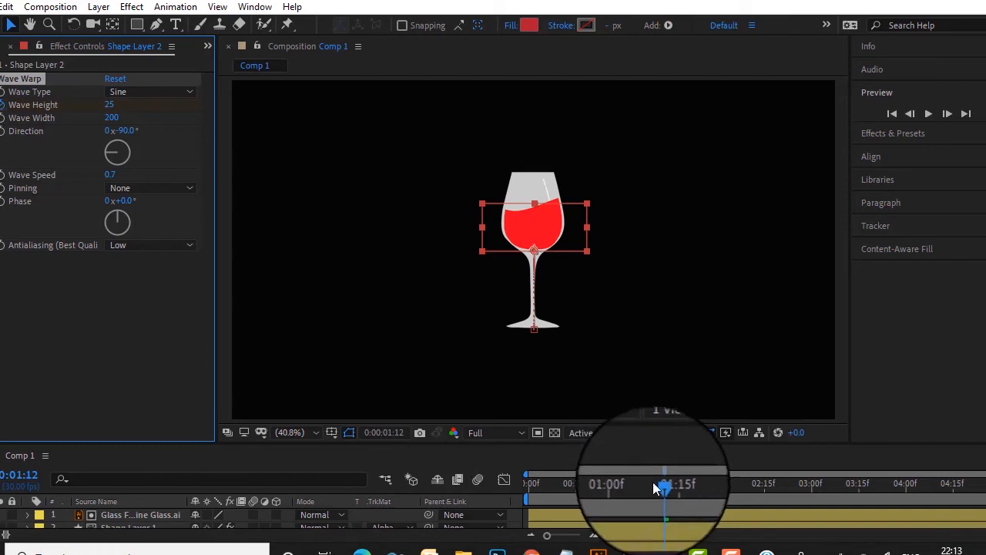
Step: Preview the composition from the first frame to check the liquid's wave motion, and stop playback
{"action": "left_click_drag", "start_coordinate": [660, 486], "coordinate": [505, 480]}
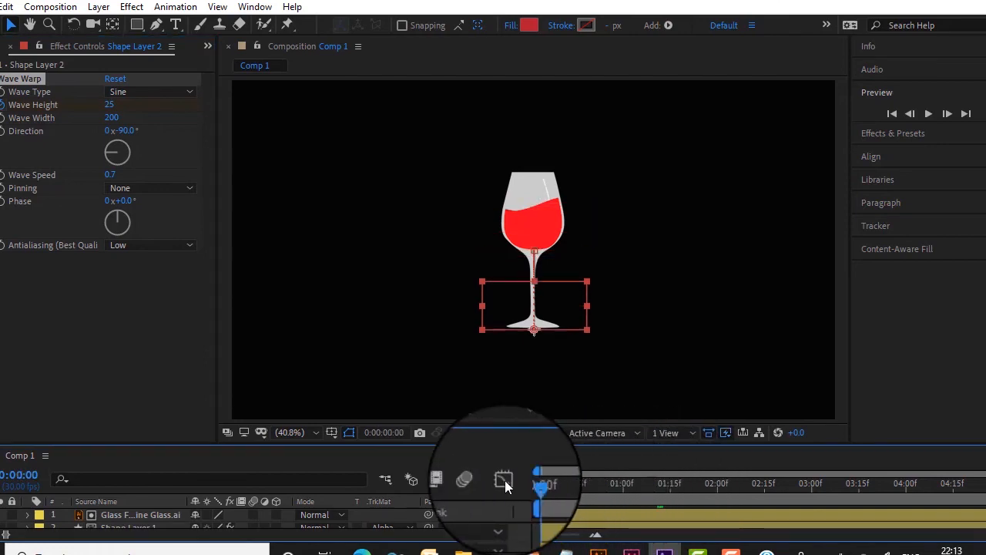
{"action": "left_click", "coordinate": [929, 114]}
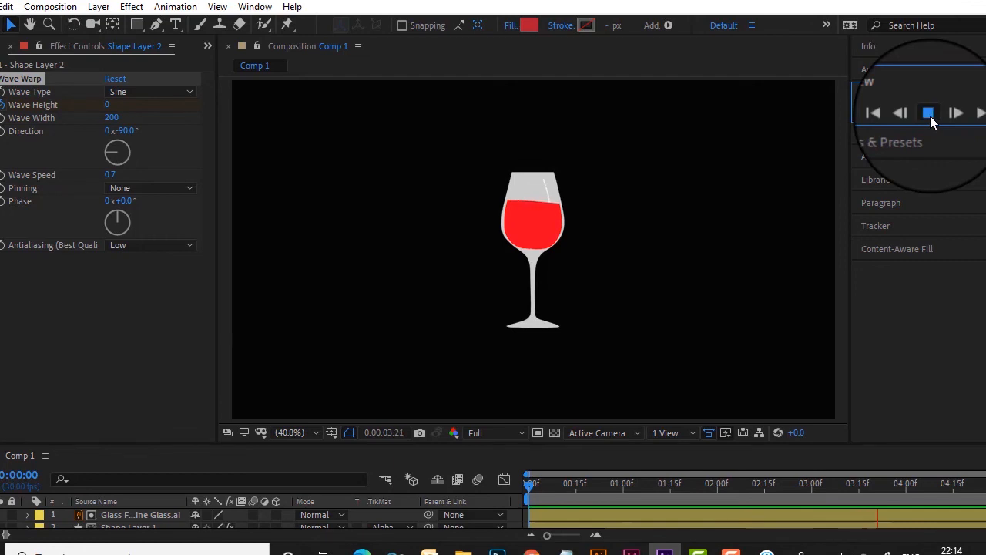
{"action": "key", "text": "space"}
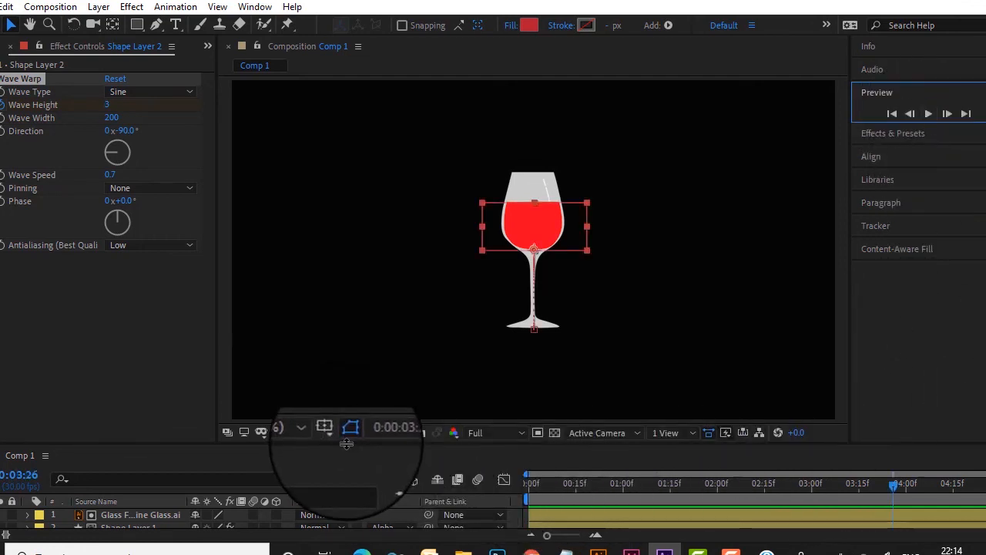
Step: Set the Wave Warp Phase on Shape Layer 2 to 42°
{"action": "left_click_drag", "start_coordinate": [345, 443], "coordinate": [370, 299]}
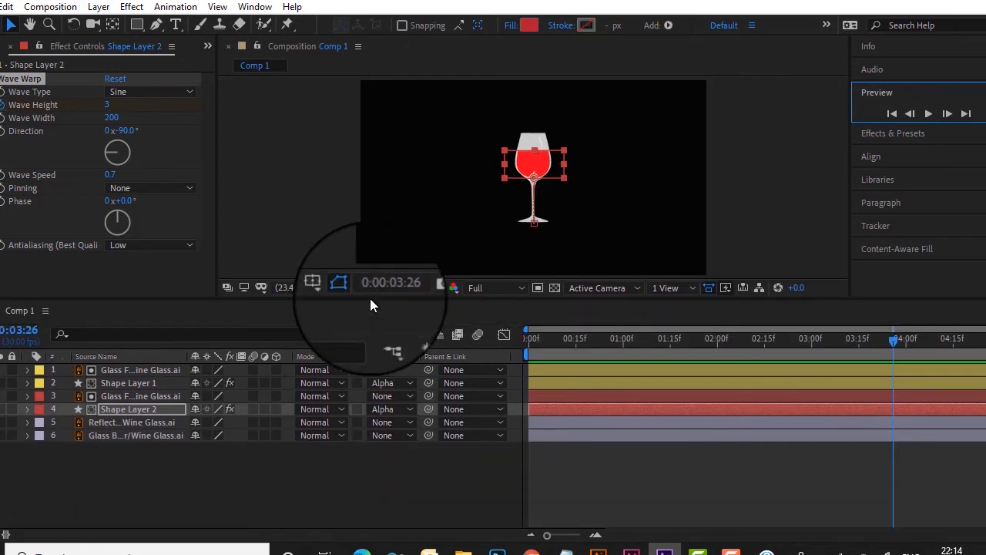
{"action": "left_click", "coordinate": [161, 414]}
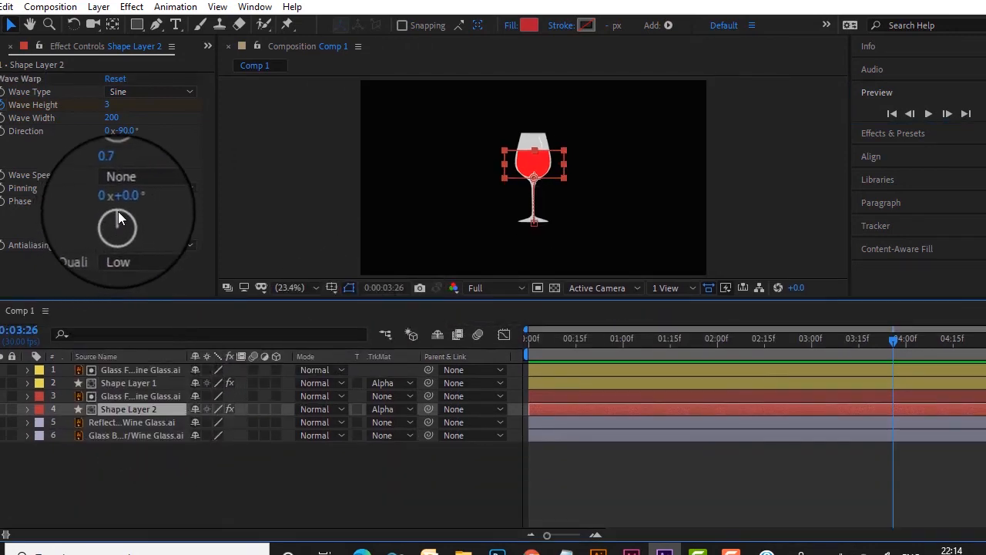
{"action": "left_click_drag", "start_coordinate": [117, 222], "coordinate": [125, 213]}
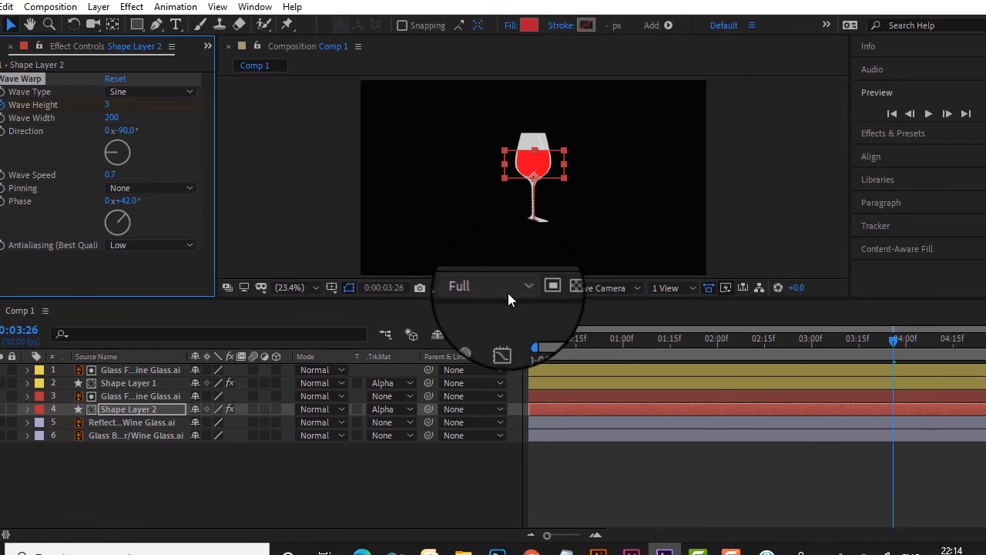
Step: Enlarge the composition view and play back the complete wine-filling animation
{"action": "left_click_drag", "start_coordinate": [505, 307], "coordinate": [481, 434]}
{"action": "left_click", "coordinate": [922, 115]}
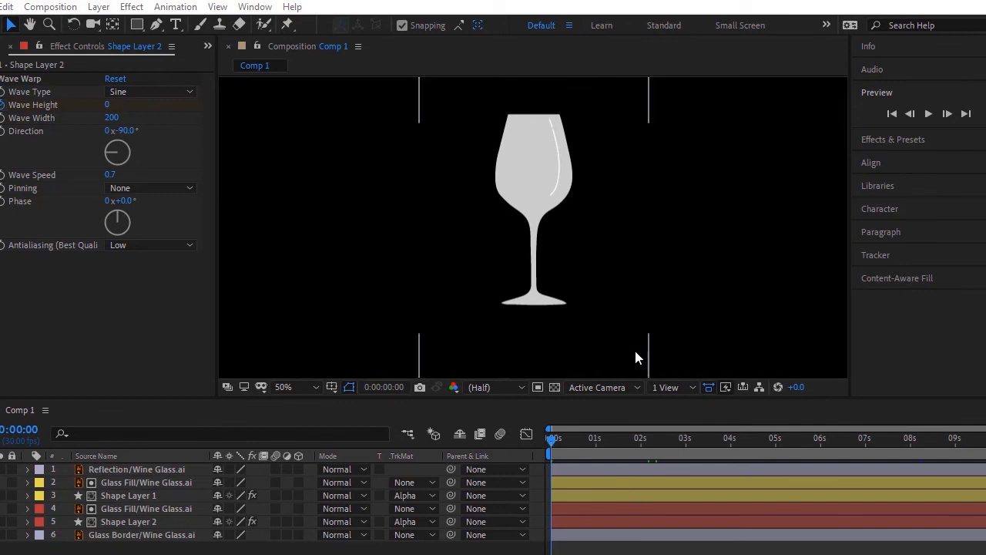
{"action": "left_click", "coordinate": [929, 114]}
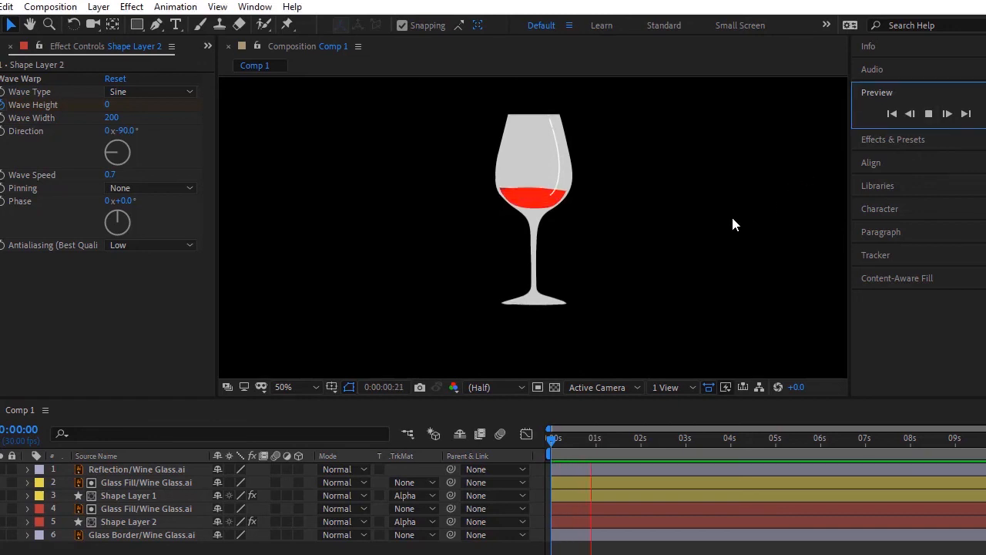